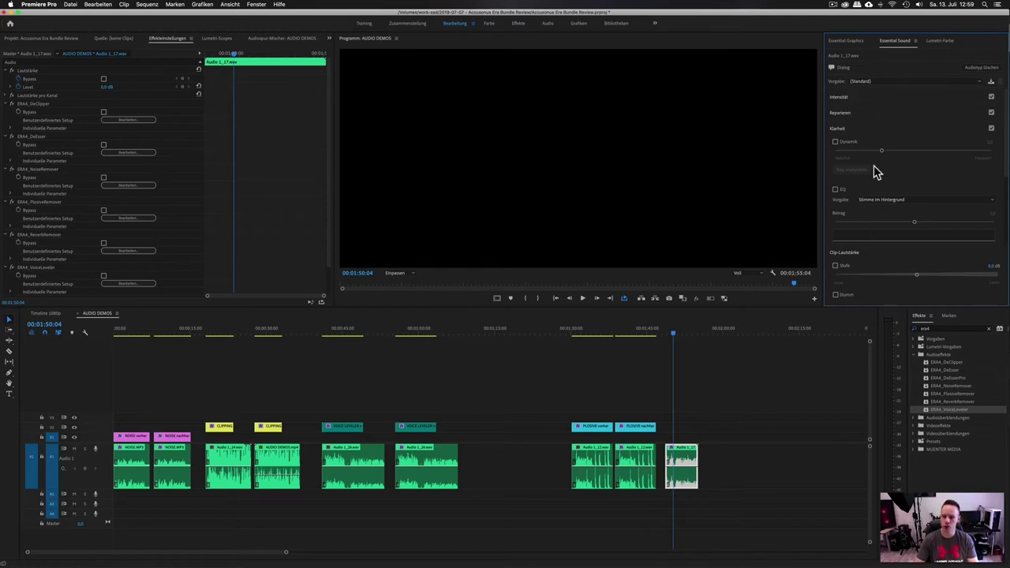
- Expand Reparieren in Essential Sound to show noise, rumble, hum, de-ess and reverb reduction
{"action": "scroll", "coordinate": [927, 161], "scroll_direction": "down", "scroll_amount": 3}
{"action": "scroll", "coordinate": [883, 109], "scroll_direction": "up", "scroll_amount": 3}
{"action": "left_click", "coordinate": [842, 114]}
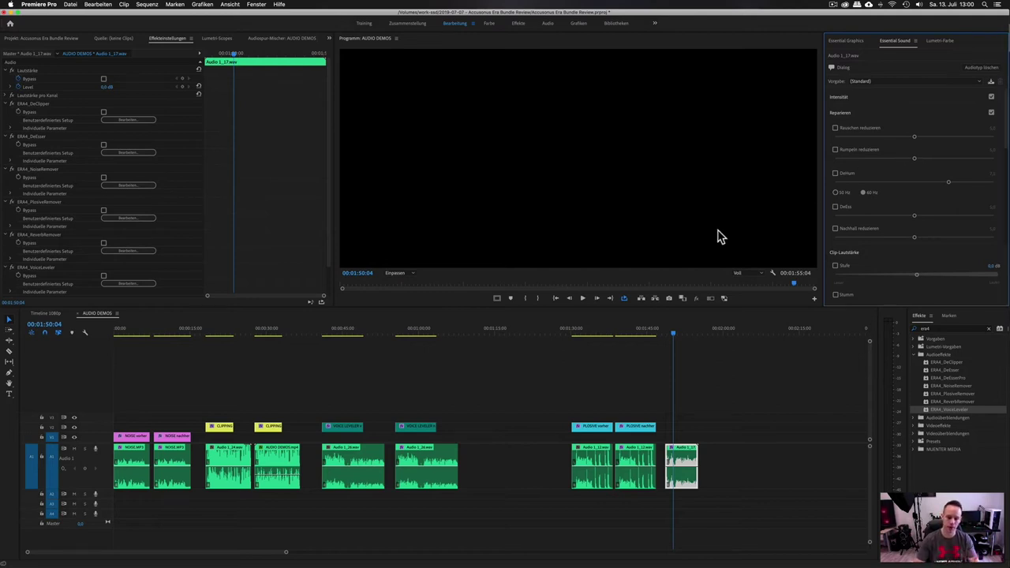
- Bring Safari forward and scroll the ERA4 Bundle Standard page's $119 price, hosts and installers
{"action": "mouse_move", "coordinate": [407, 561]}
{"action": "left_click", "coordinate": [324, 560]}
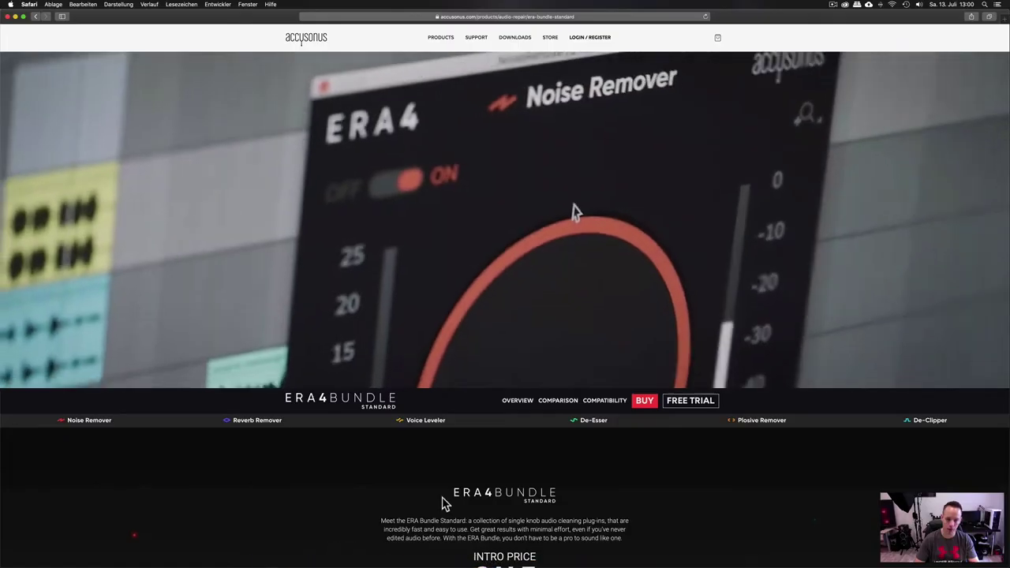
{"action": "scroll", "coordinate": [504, 299], "scroll_direction": "down", "scroll_amount": 5}
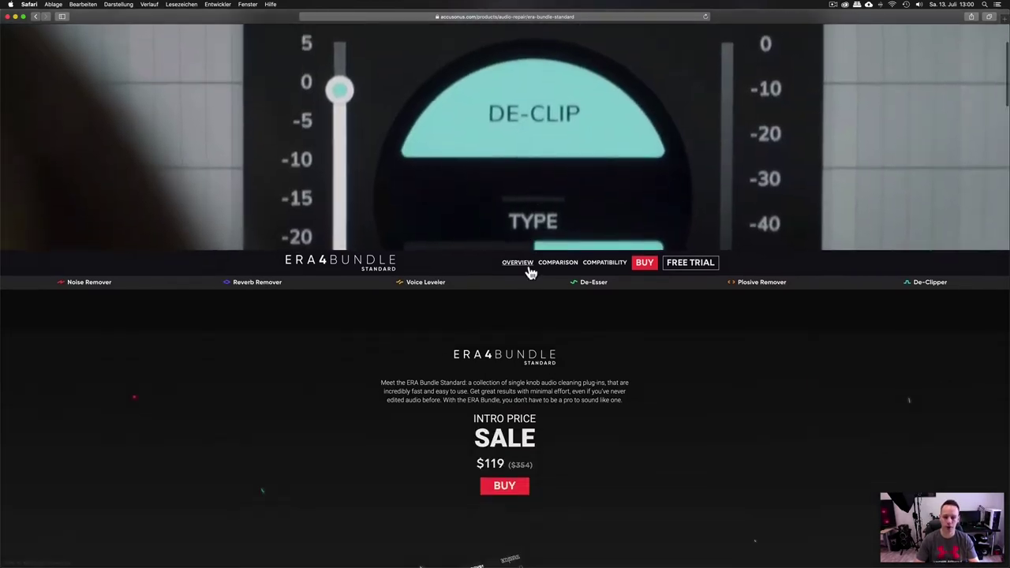
{"action": "scroll", "coordinate": [568, 284], "scroll_direction": "down", "scroll_amount": 5}
{"action": "scroll", "coordinate": [571, 287], "scroll_direction": "down", "scroll_amount": 5}
{"action": "scroll", "coordinate": [571, 268], "scroll_direction": "down", "scroll_amount": 7}
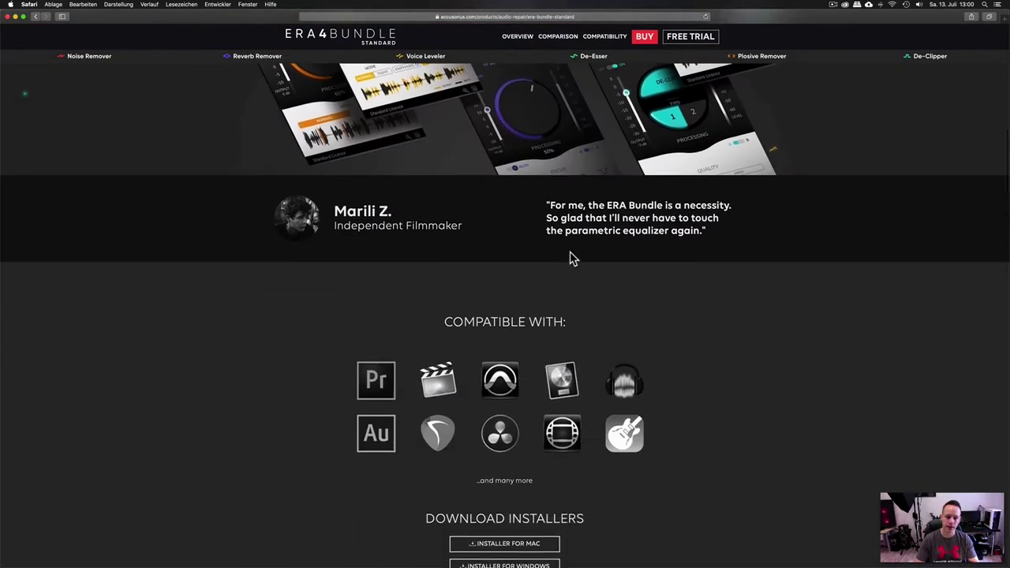
{"action": "scroll", "coordinate": [391, 288], "scroll_direction": "down", "scroll_amount": 1}
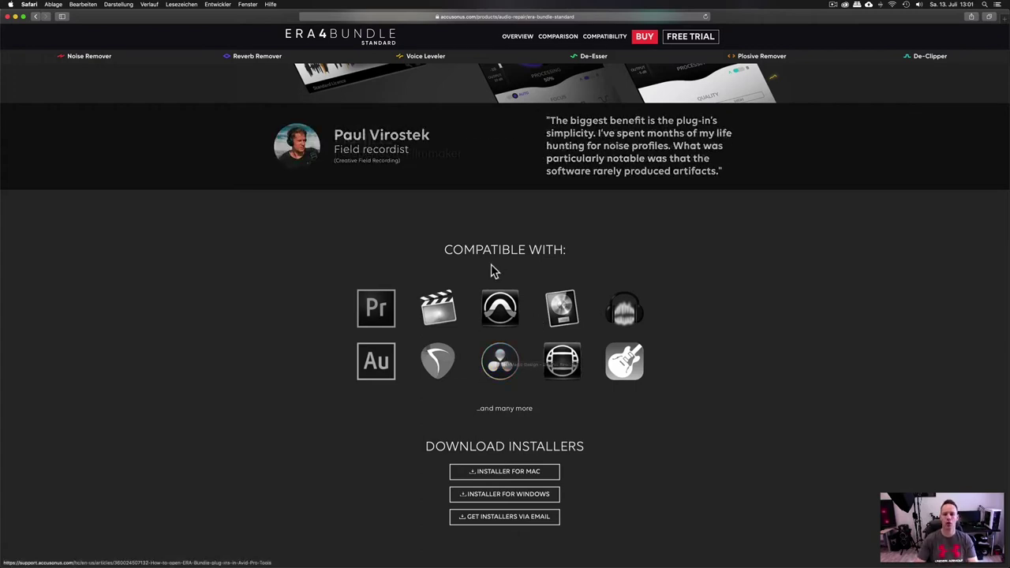
{"action": "scroll", "coordinate": [491, 268], "scroll_direction": "up", "scroll_amount": 5}
{"action": "scroll", "coordinate": [491, 268], "scroll_direction": "up", "scroll_amount": 10}
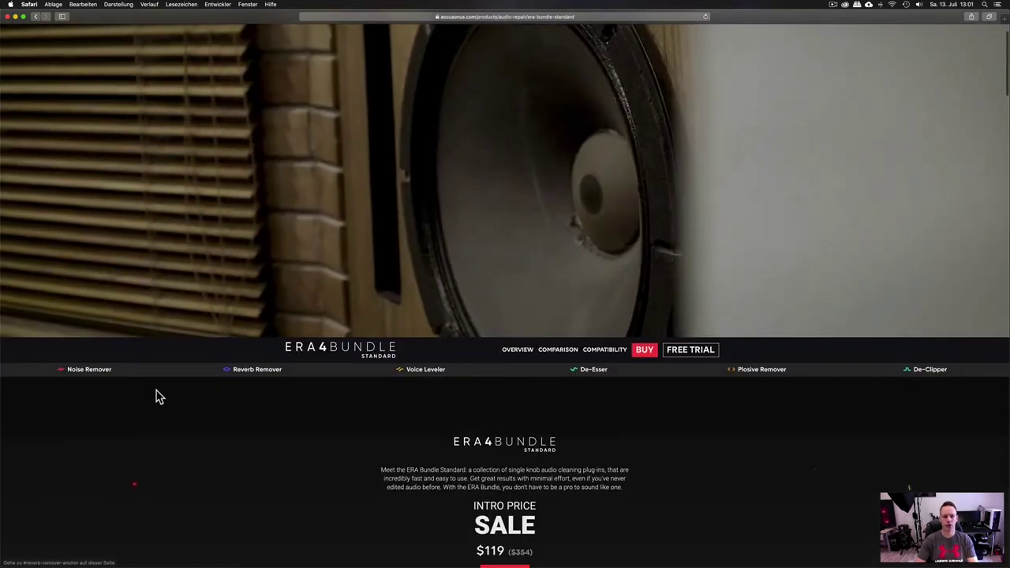
{"action": "key", "text": "ctrl+Up"}
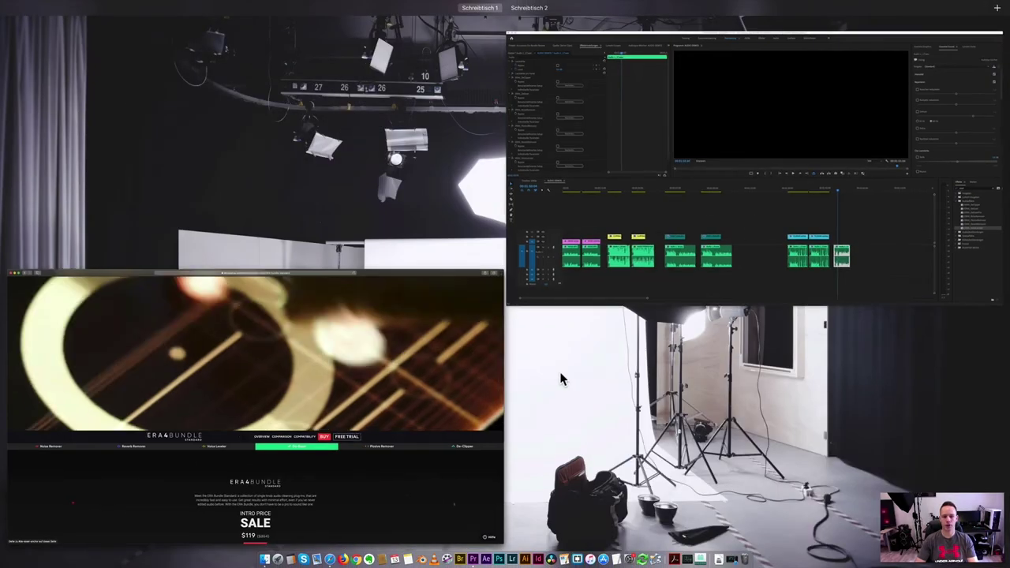
- Return to Premiere Pro and highlight ERA4_DeClipper and ERA4_DeEsser in the era4-filtered Effects list
{"action": "left_click", "coordinate": [622, 153]}
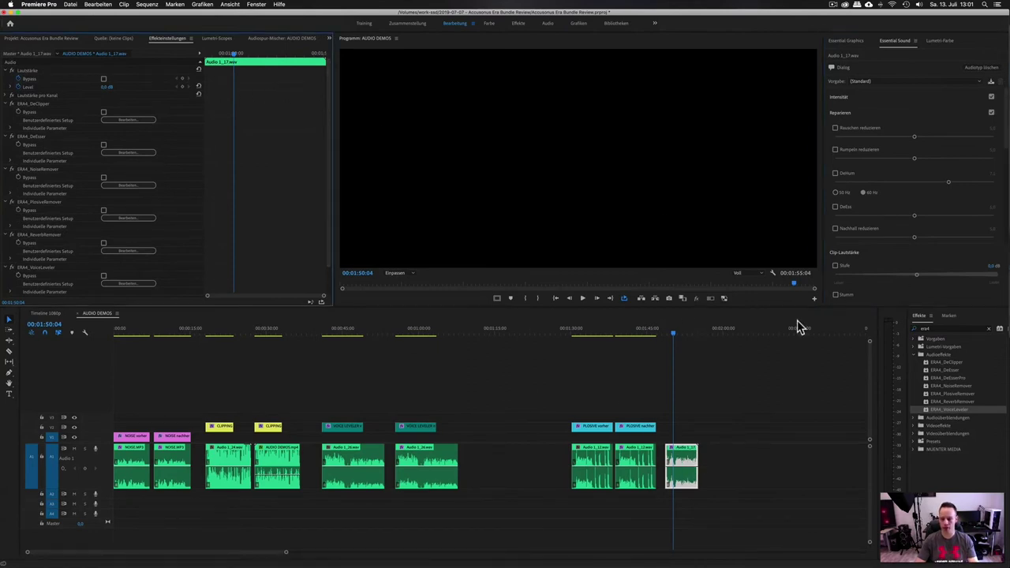
{"action": "left_click", "coordinate": [941, 328]}
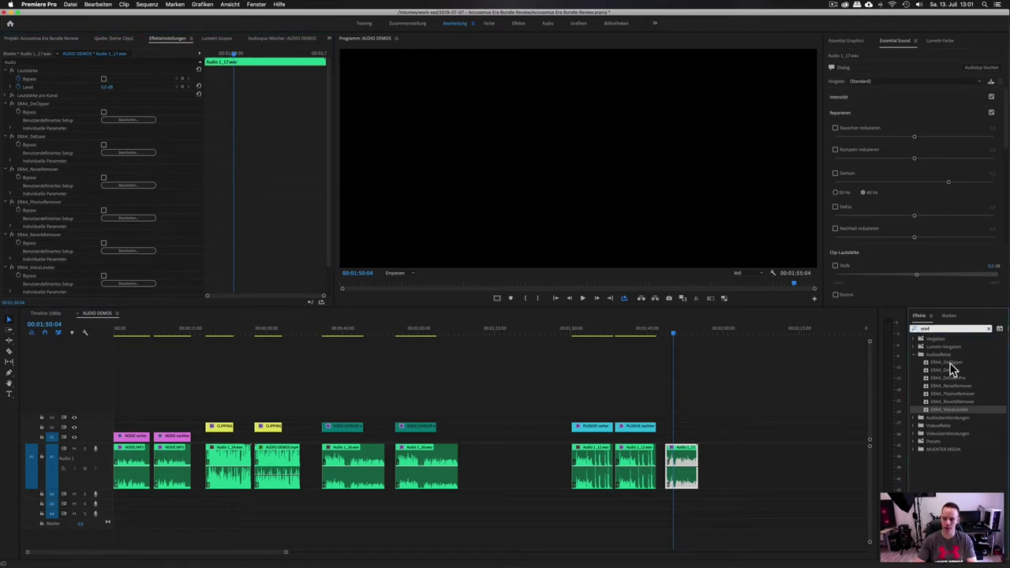
{"action": "left_click", "coordinate": [949, 364]}
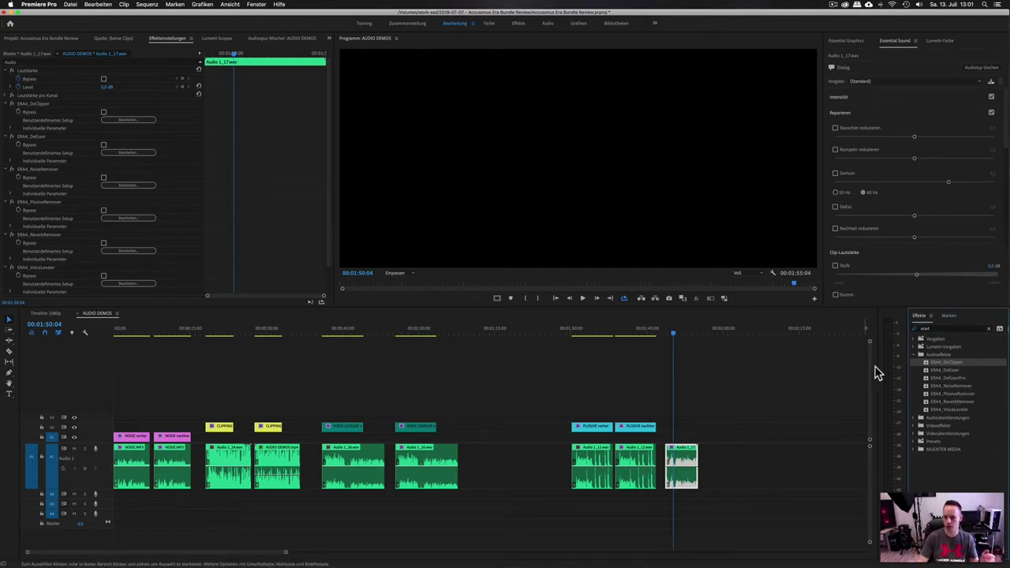
{"action": "left_click", "coordinate": [953, 369]}
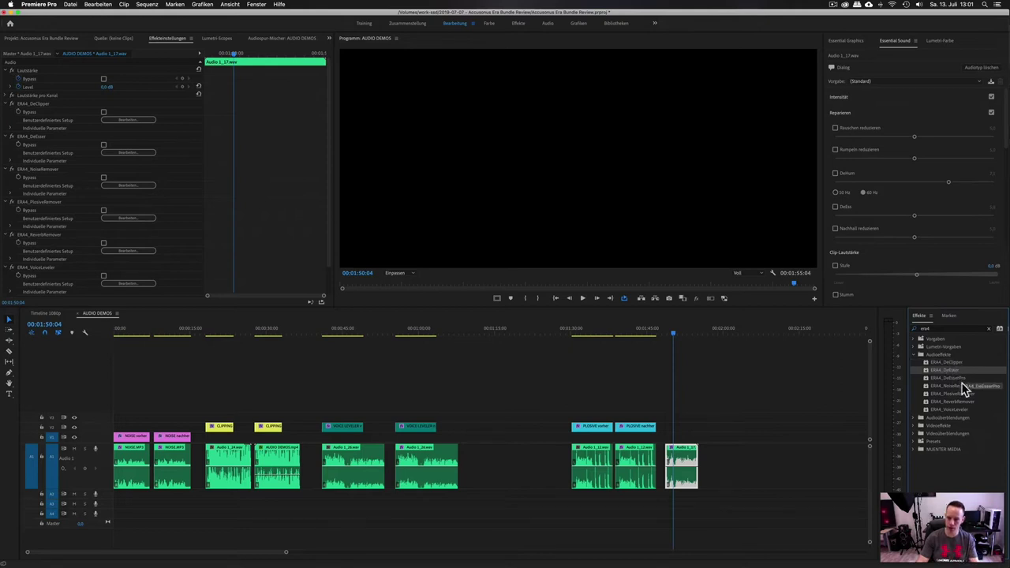
- Highlight ERA4_DeEsserPro, NoiseRemover, PlosiveRemover, ReverbRemover and VoiceLeveler in turn
{"action": "left_click", "coordinate": [959, 379]}
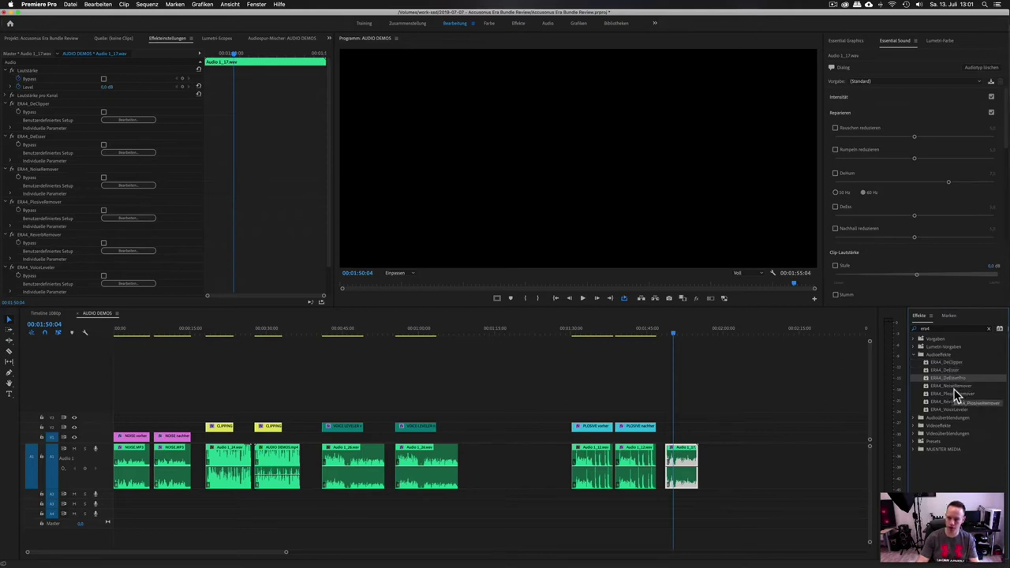
{"action": "left_click", "coordinate": [953, 387]}
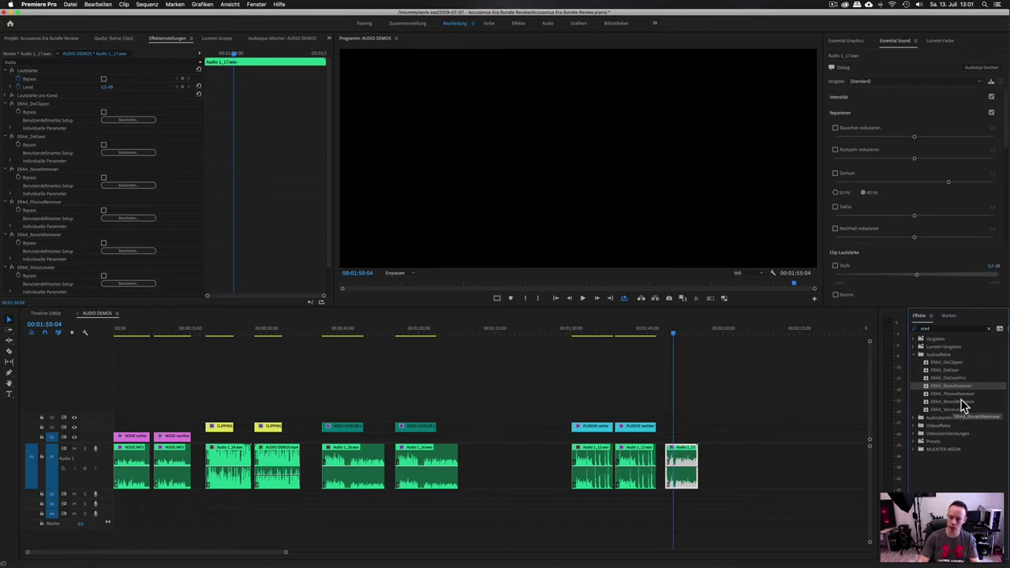
{"action": "left_click", "coordinate": [960, 395]}
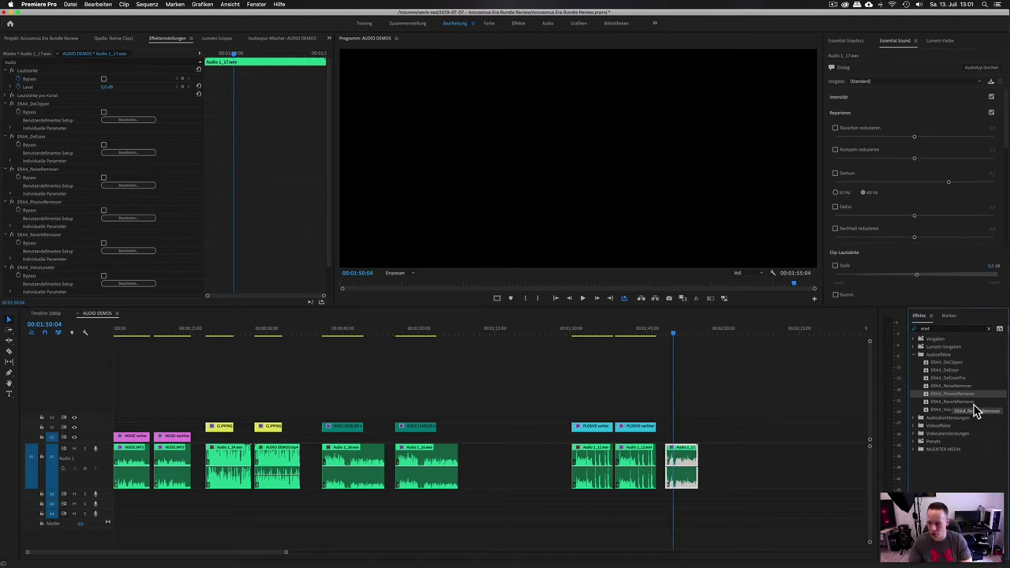
{"action": "left_click", "coordinate": [959, 403]}
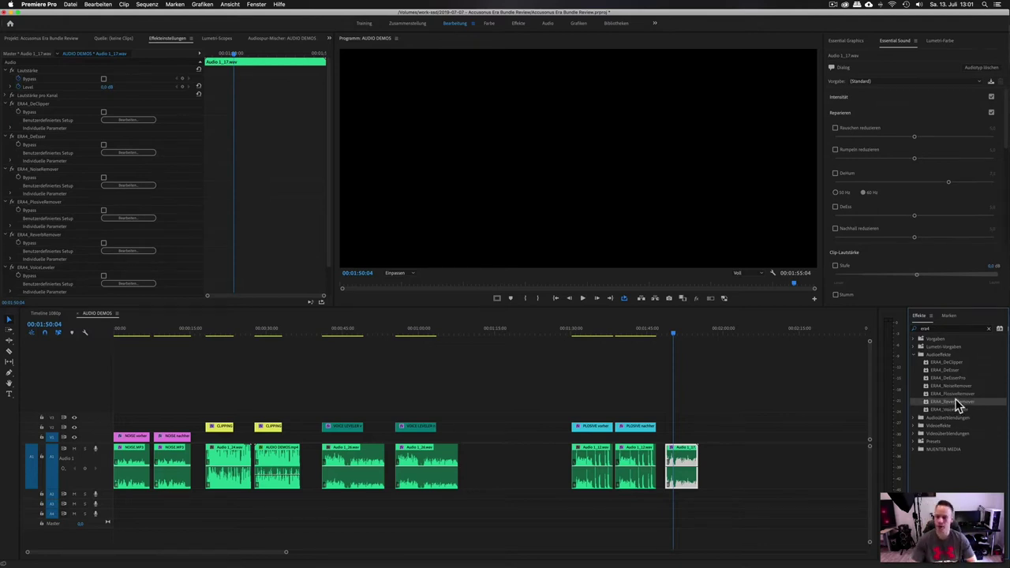
{"action": "left_click", "coordinate": [954, 411]}
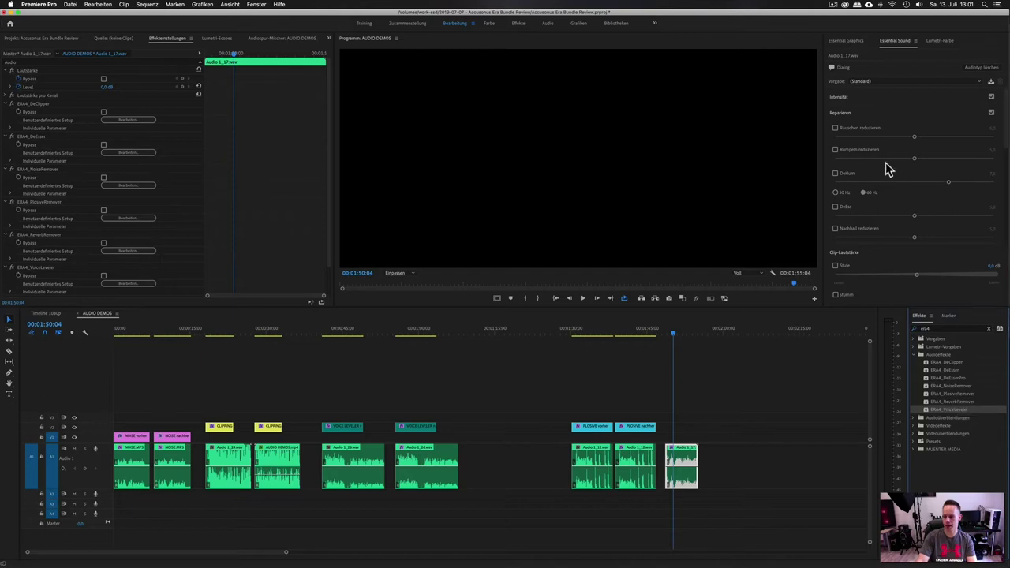
- Expand Intensität, auto-match Audio 1_17.wav loudness, and drag the playhead to 00:01:49:07
{"action": "left_click", "coordinate": [1002, 114]}
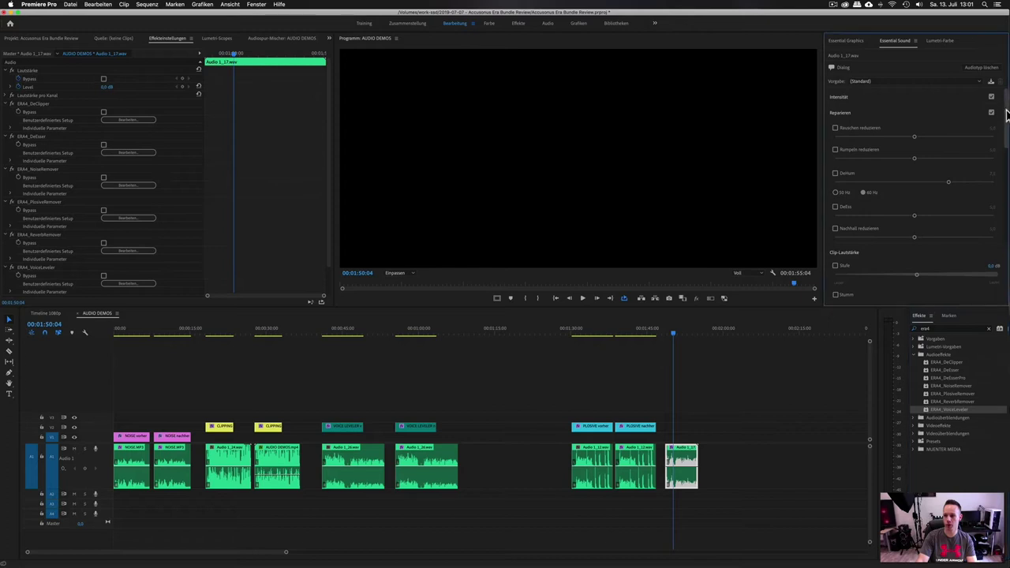
{"action": "left_click", "coordinate": [842, 96]}
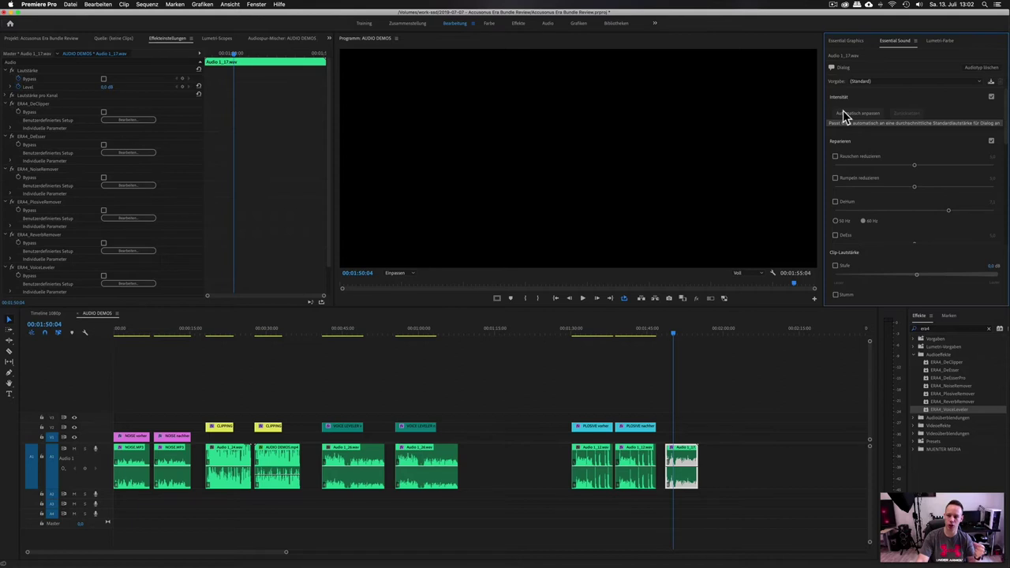
{"action": "left_click", "coordinate": [842, 115]}
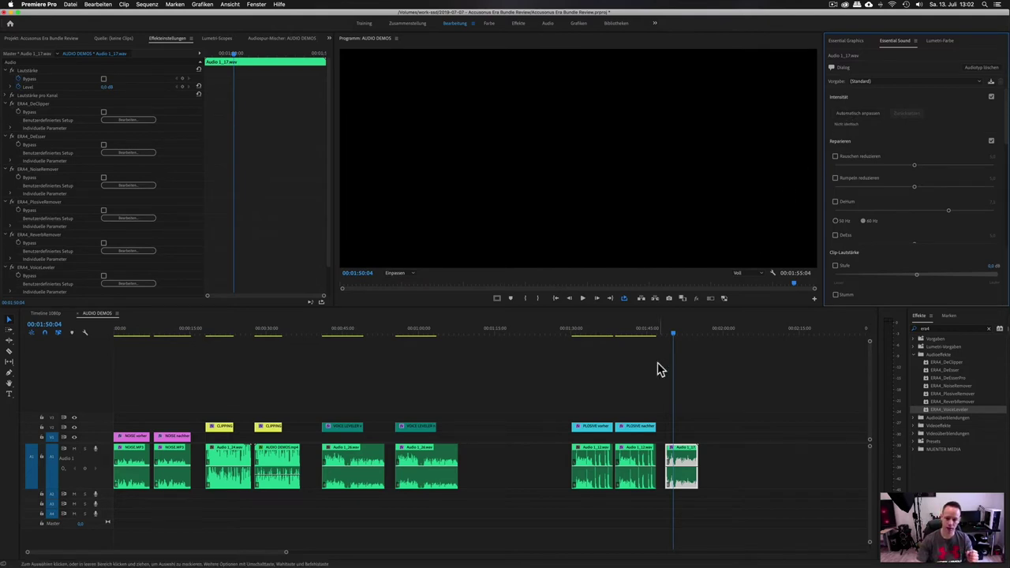
{"action": "left_click", "coordinate": [672, 338]}
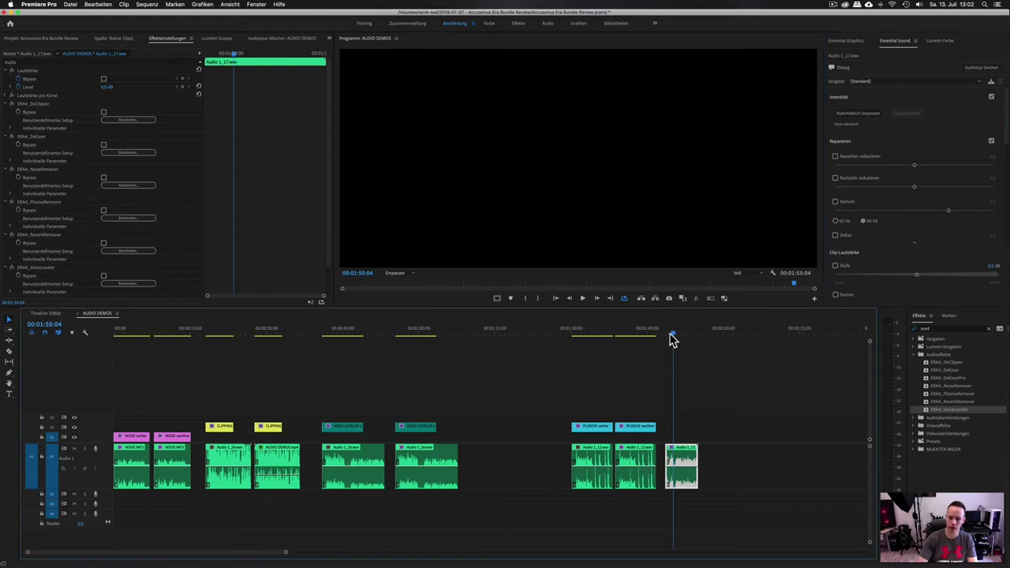
{"action": "left_click_drag", "start_coordinate": [672, 337], "coordinate": [668, 338]}
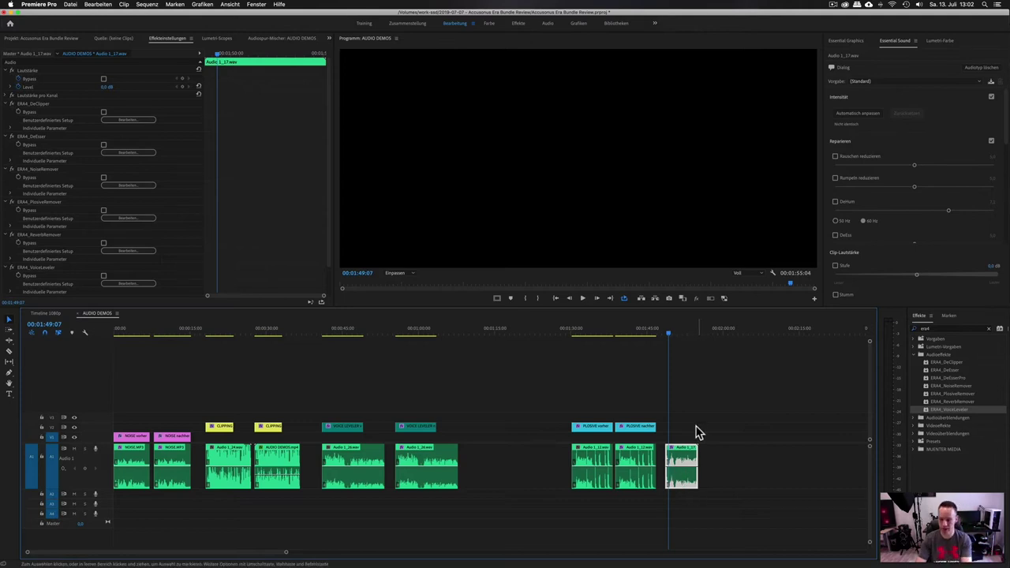
- Fit the sequence, jump to 00:00:00:00 showing NOISE vorher, and select the first NOISE.MP3 clip
{"action": "scroll", "coordinate": [694, 434], "scroll_direction": "up", "scroll_amount": 5}
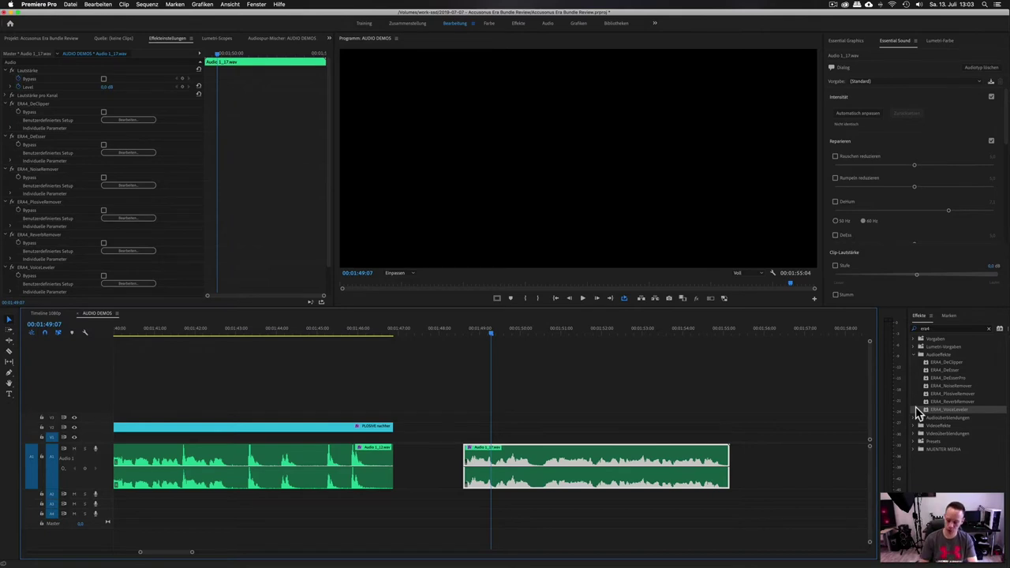
{"action": "key", "text": "backslash"}
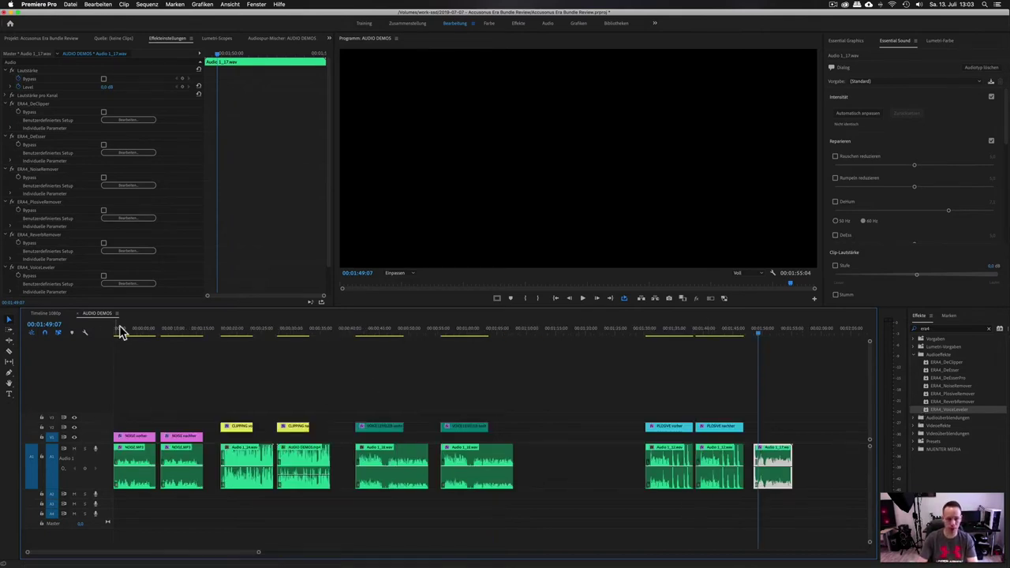
{"action": "left_click", "coordinate": [131, 330]}
{"action": "key", "text": "Home"}
{"action": "key", "text": "equal"}
{"action": "key", "text": "equal"}
{"action": "key", "text": "minus"}
{"action": "left_click", "coordinate": [213, 384]}
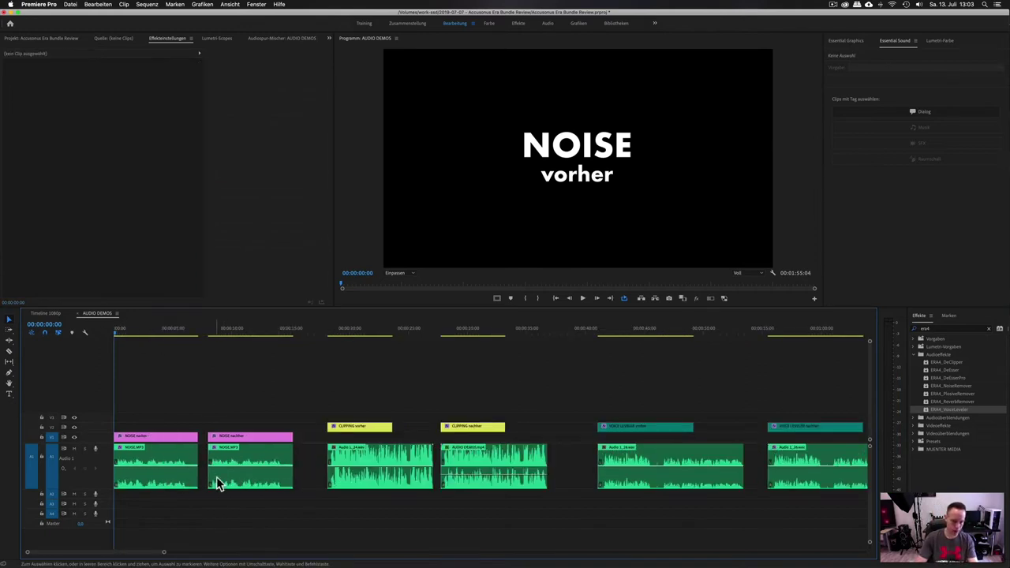
- Select the NOISE vorher clip and title, briefly opening and moving the Noise Remover window
{"action": "left_click", "coordinate": [175, 449]}
{"action": "left_click", "coordinate": [179, 436], "text": "shift"}
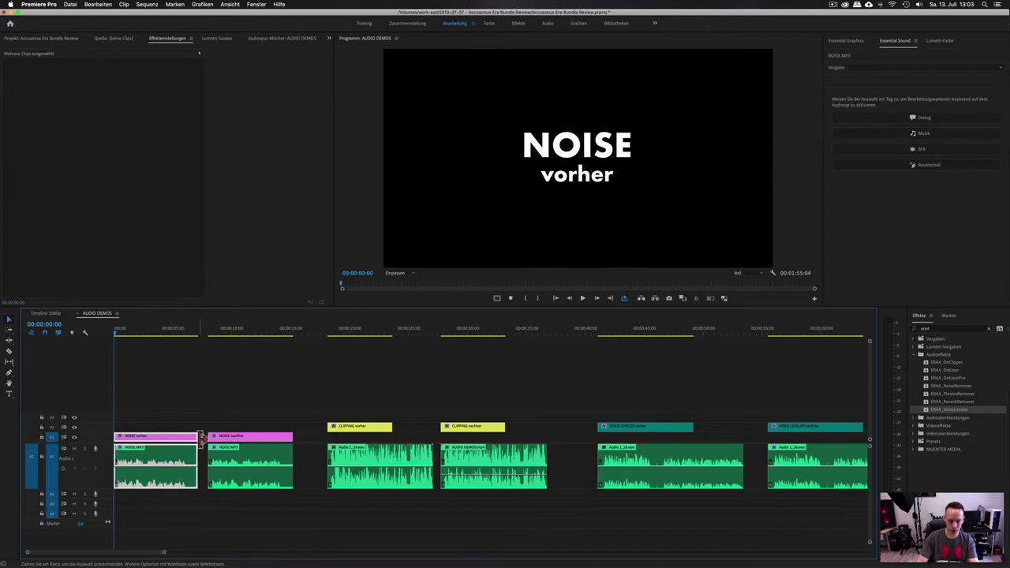
{"action": "left_click", "coordinate": [237, 454]}
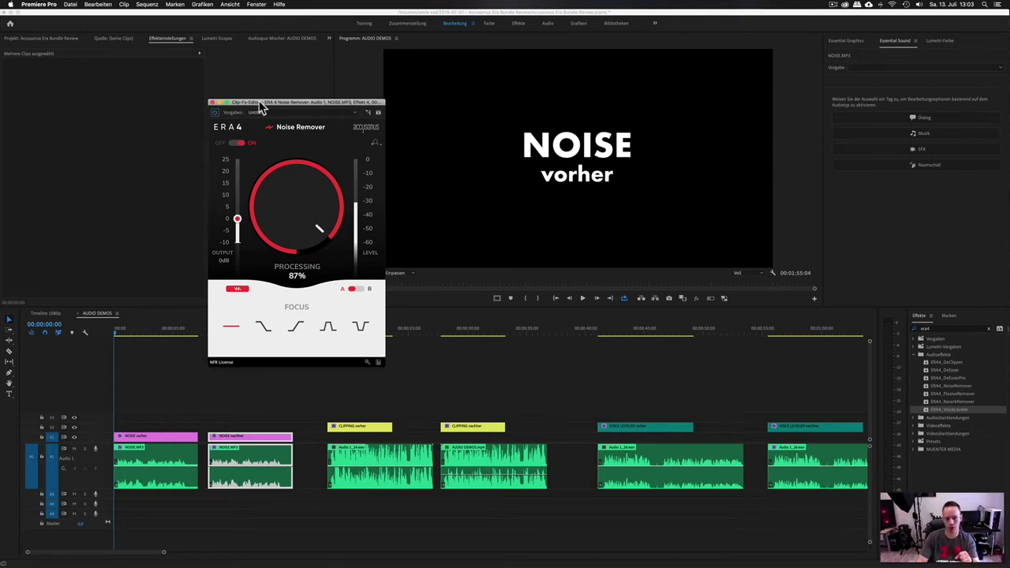
{"action": "left_click_drag", "start_coordinate": [260, 106], "coordinate": [272, 92]}
{"action": "left_click", "coordinate": [224, 90]}
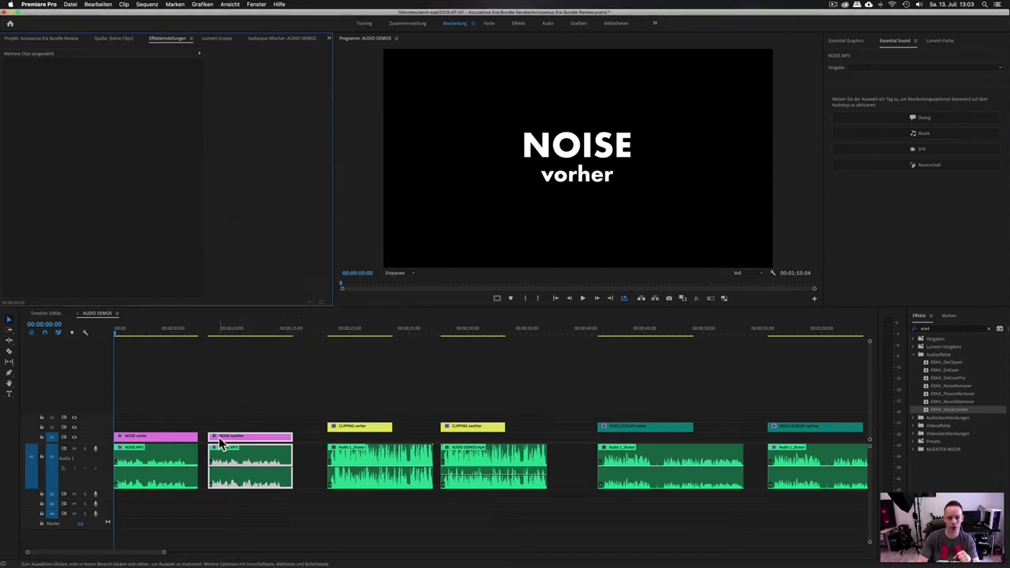
{"action": "left_click", "coordinate": [167, 451]}
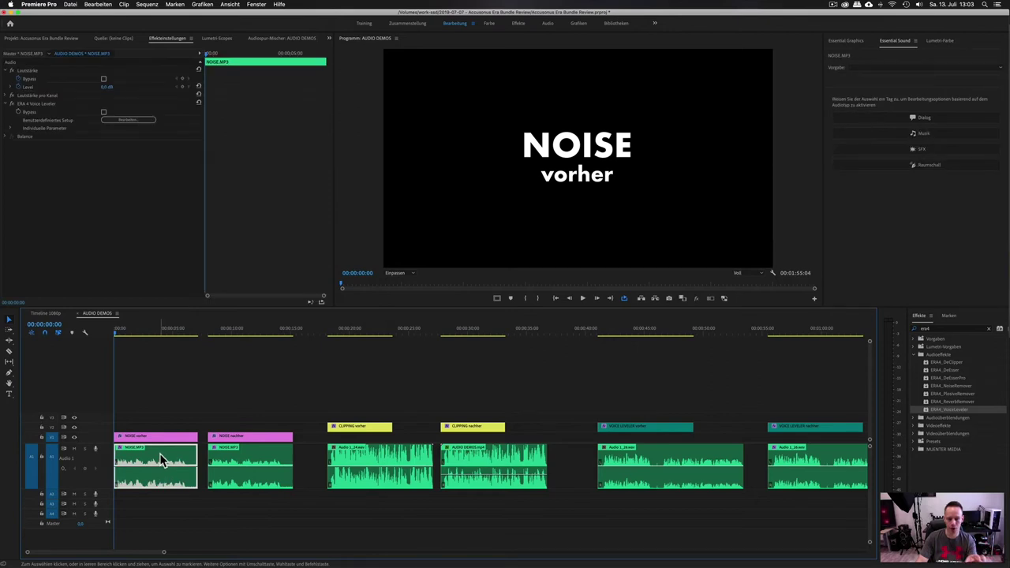
- Filter Effects by 'era4' and drag ERA4_NoiseRemover onto the second NOISE.MP3 clip
{"action": "left_click", "coordinate": [933, 329]}
{"action": "key", "text": "BackSpace"}
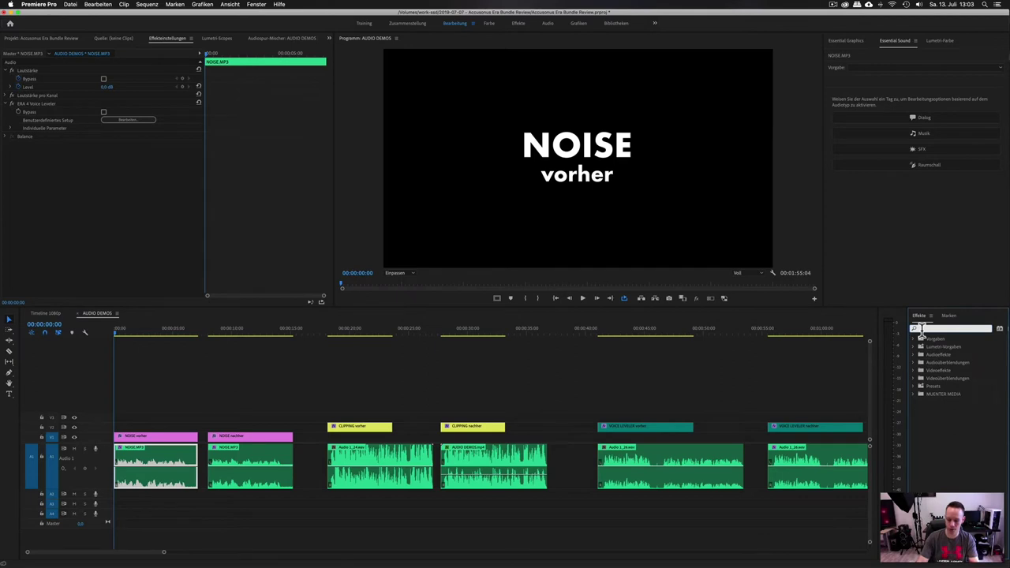
{"action": "type", "text": "era4"}
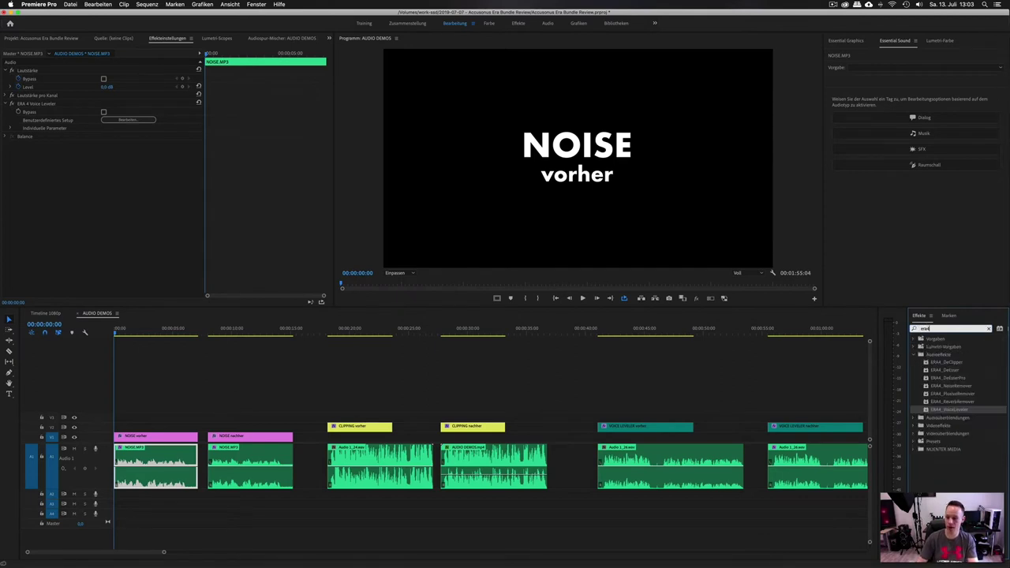
{"action": "left_click", "coordinate": [960, 386]}
{"action": "left_click_drag", "start_coordinate": [958, 392], "coordinate": [186, 469]}
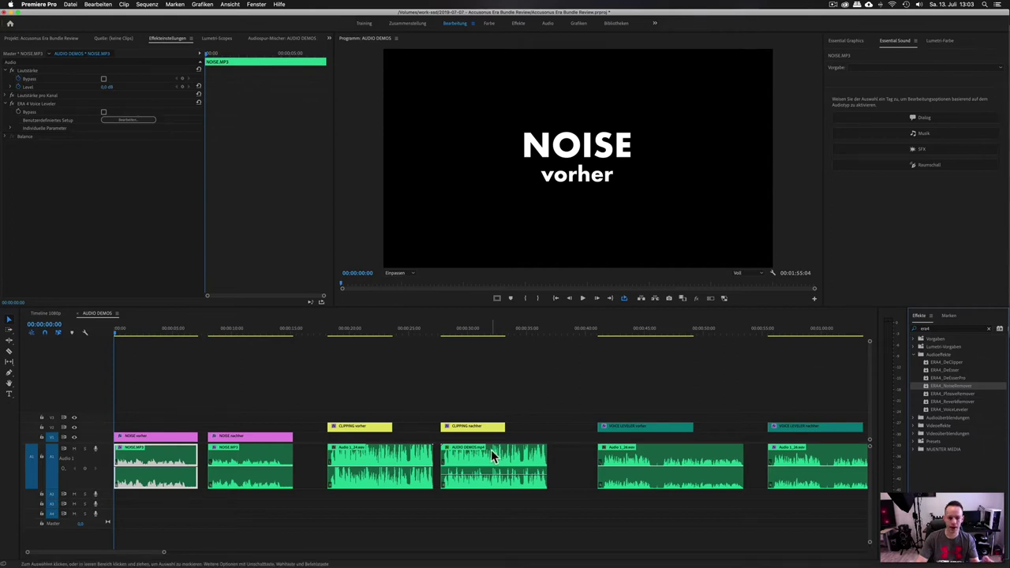
{"action": "left_click_drag", "start_coordinate": [953, 396], "coordinate": [236, 452]}
- Select the second NOISE.MP3 clip and open its Noise Remover editor, showing 87% processing
{"action": "left_click", "coordinate": [236, 448]}
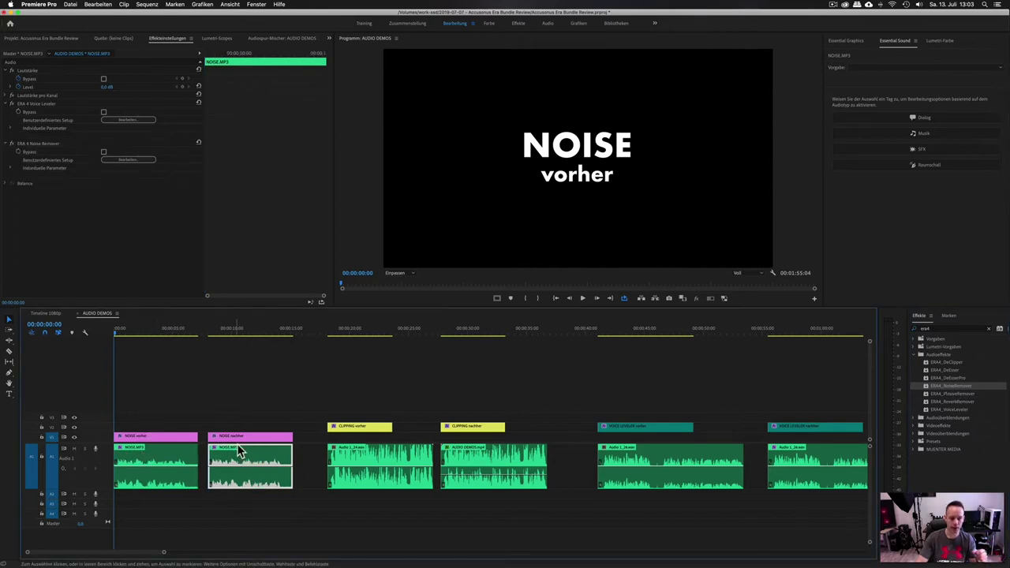
{"action": "left_click", "coordinate": [242, 335]}
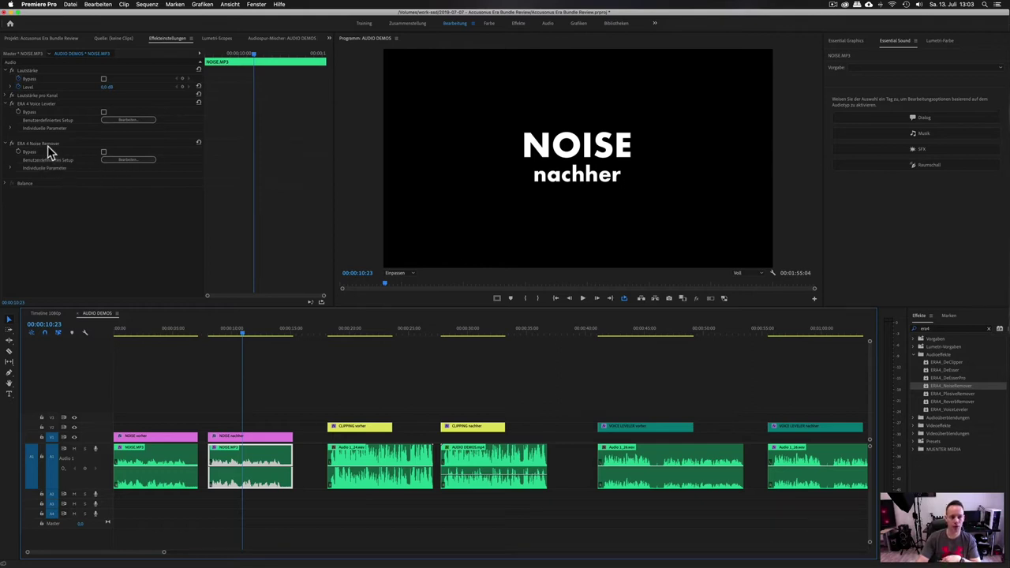
{"action": "left_click", "coordinate": [129, 159]}
{"action": "left_click_drag", "start_coordinate": [348, 84], "coordinate": [328, 123]}
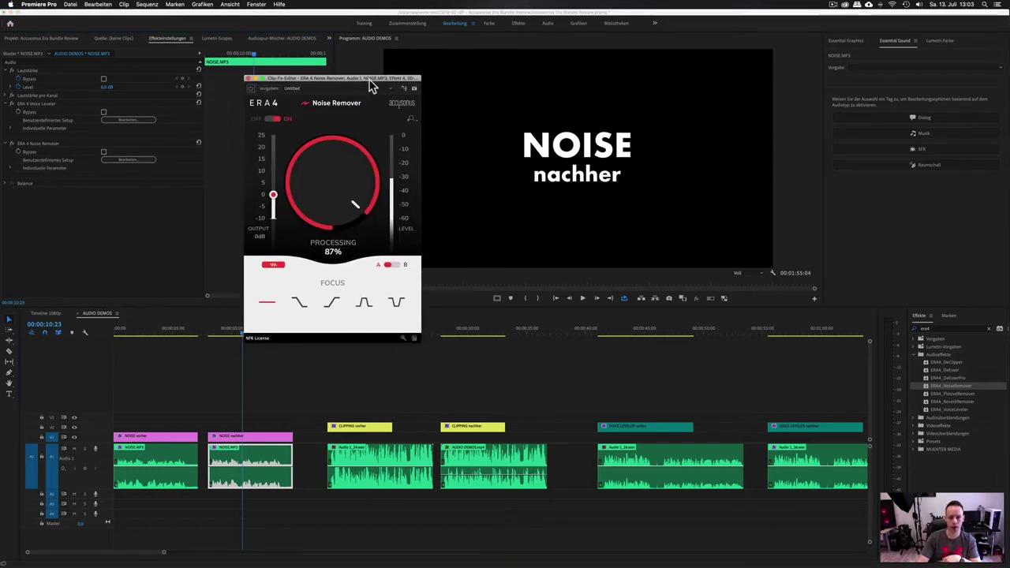
{"action": "left_click", "coordinate": [130, 118]}
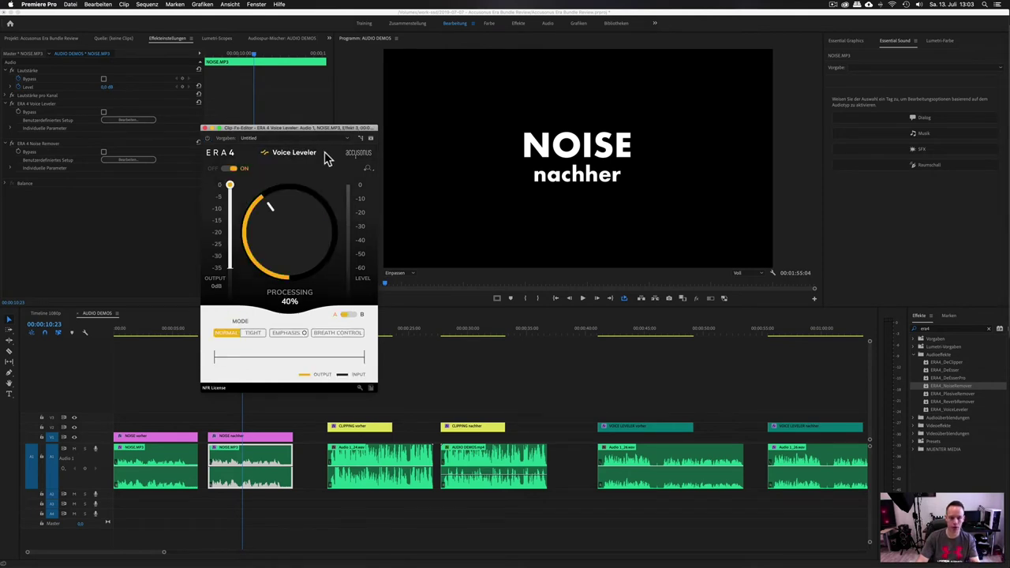
{"action": "left_click", "coordinate": [144, 160]}
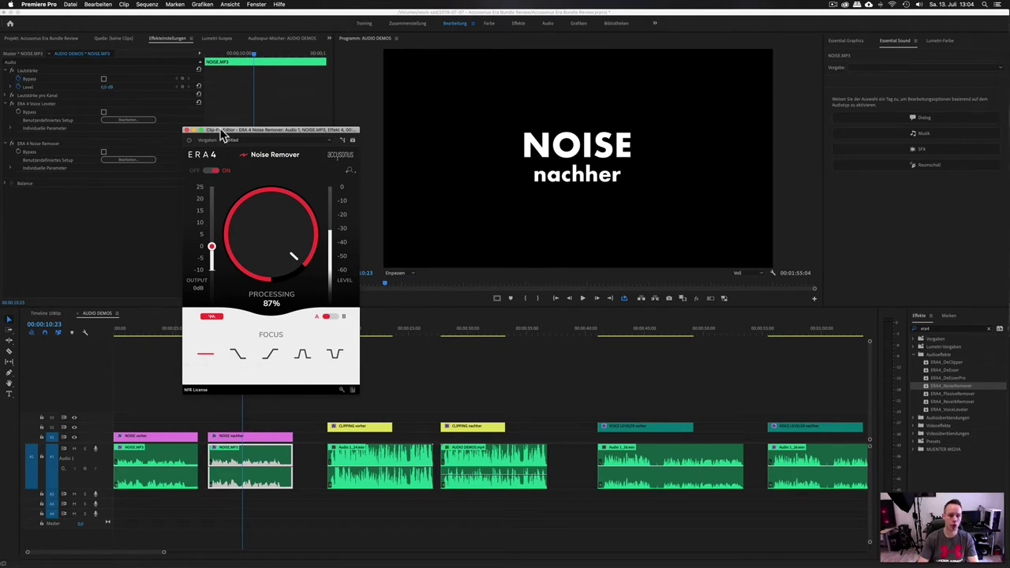
{"action": "left_click_drag", "start_coordinate": [225, 130], "coordinate": [225, 82]}
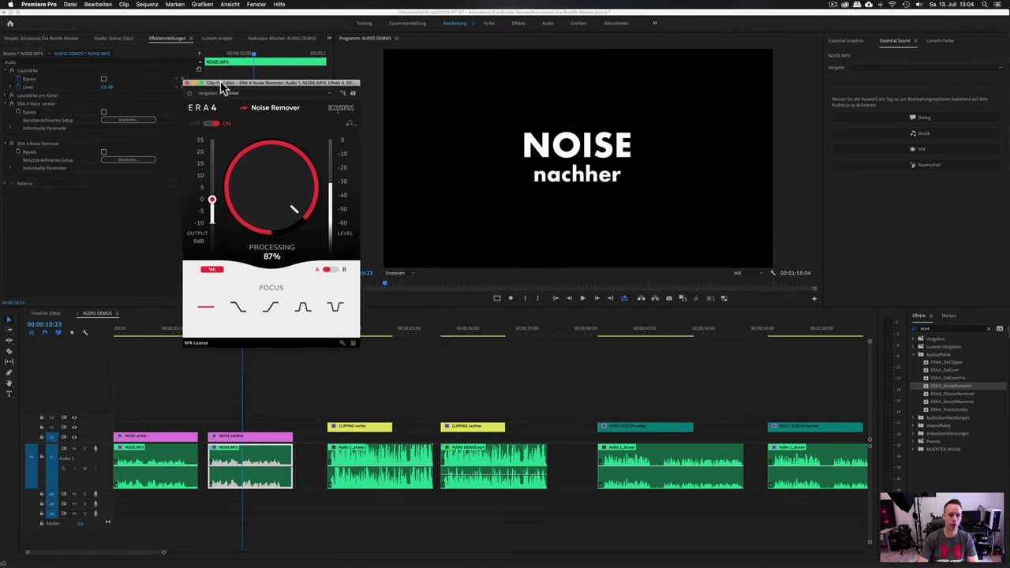
- Jump to the sequence start and play the NOISE vorher audio
{"action": "left_click", "coordinate": [131, 333]}
{"action": "key", "text": "Home"}
{"action": "key", "text": "space"}
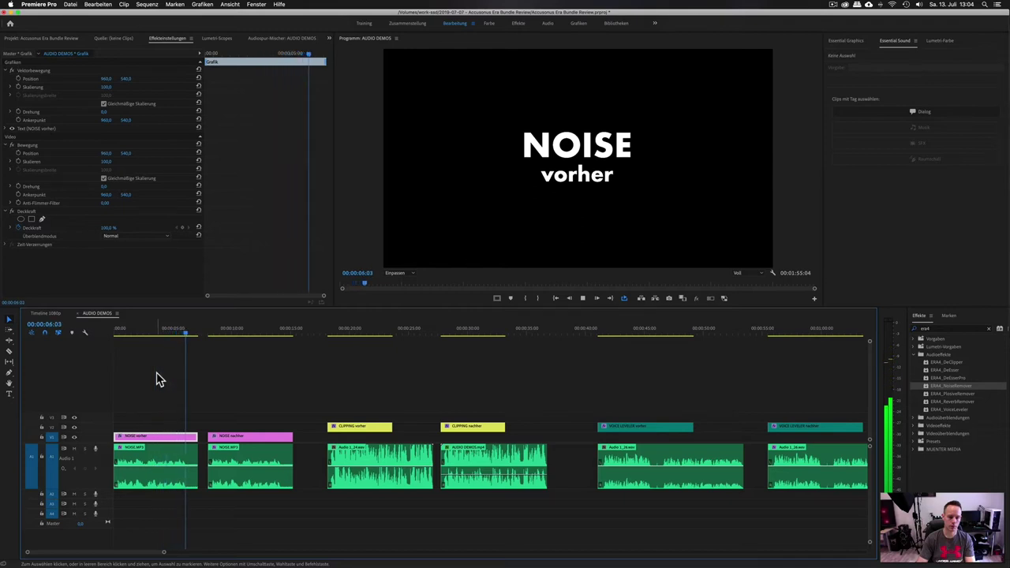
- Stop playback, then play and stop the NOISE nachher section
{"action": "key", "text": "space"}
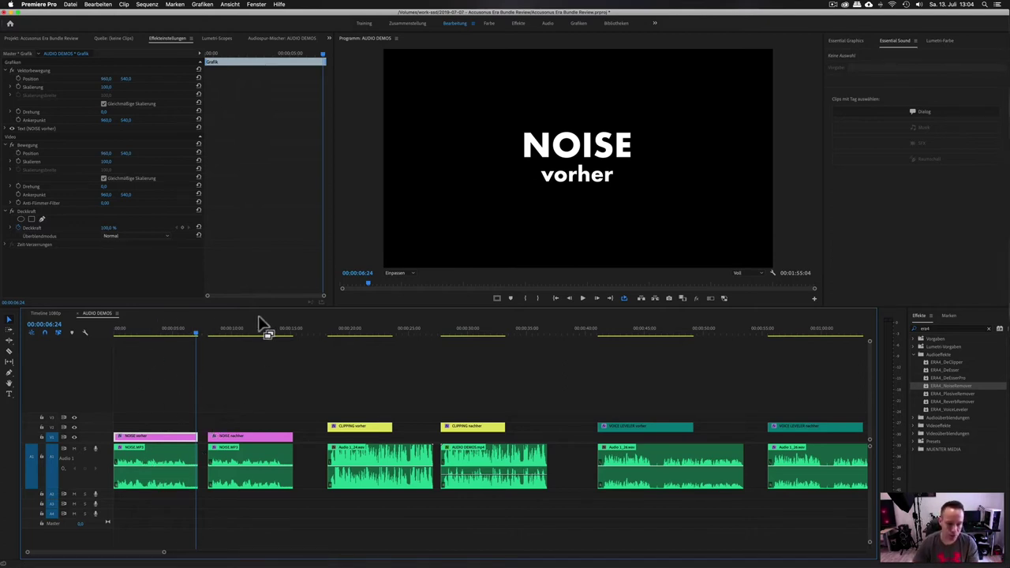
{"action": "left_click", "coordinate": [212, 334]}
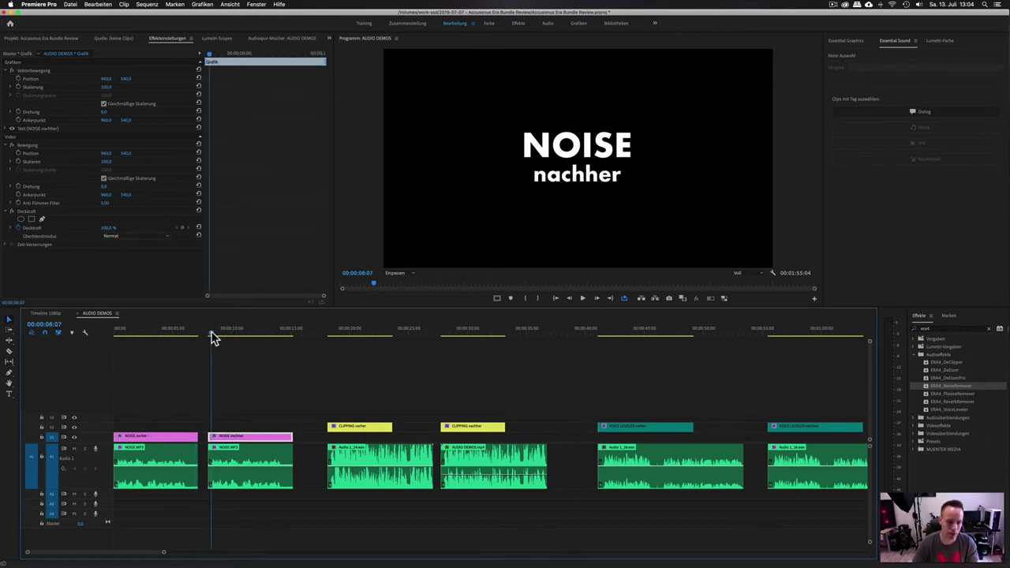
{"action": "key", "text": "space"}
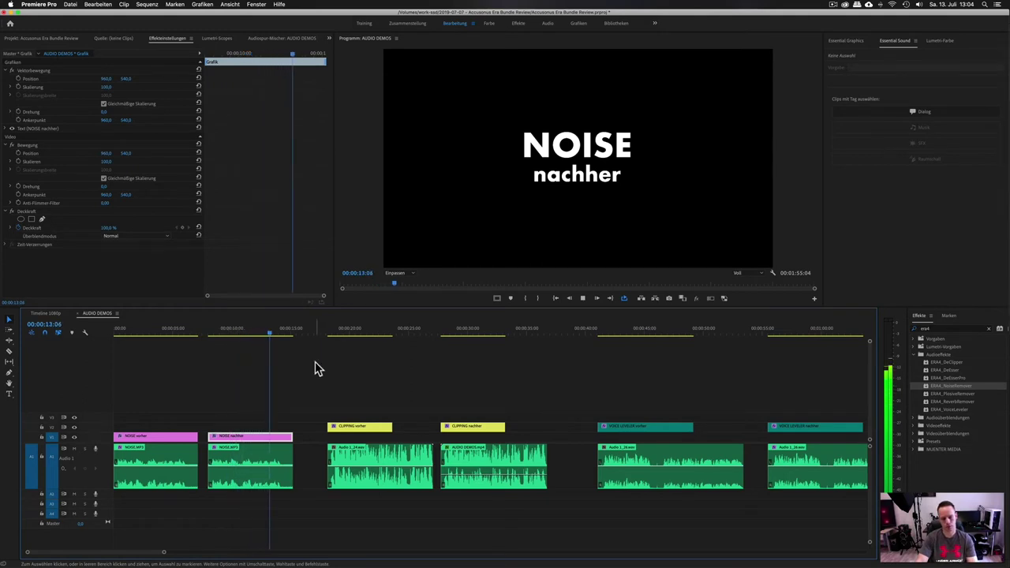
{"action": "key", "text": "space"}
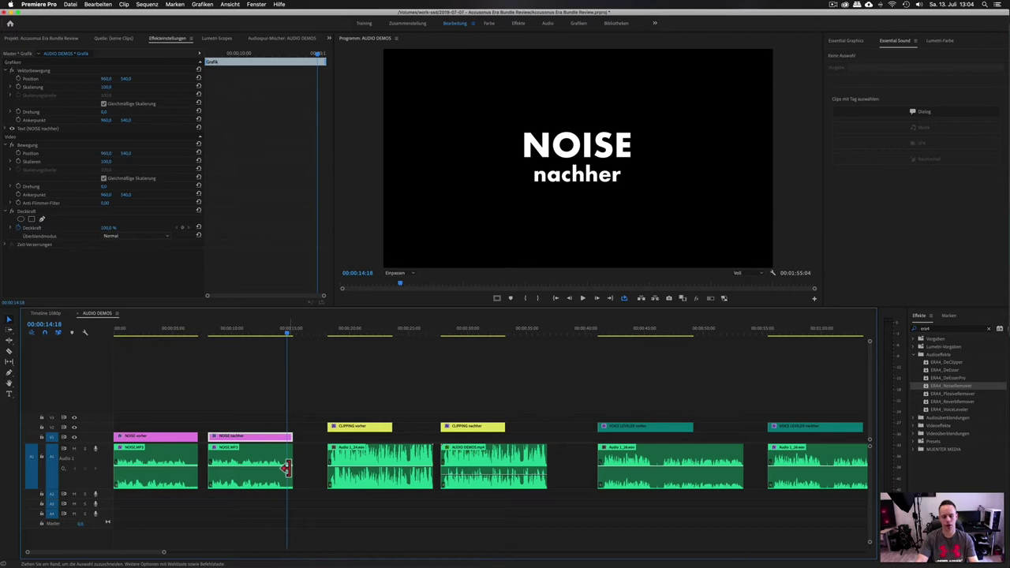
- Select the nachher audio clip and turn Noise Remover processing down to 50%
{"action": "left_click", "coordinate": [267, 461]}
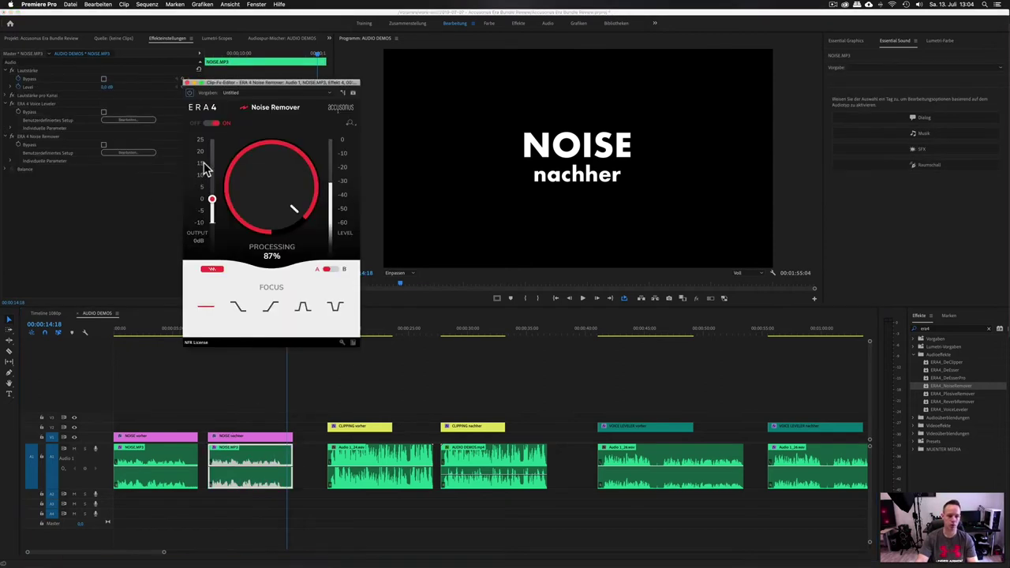
{"action": "left_click_drag", "start_coordinate": [261, 83], "coordinate": [297, 74]}
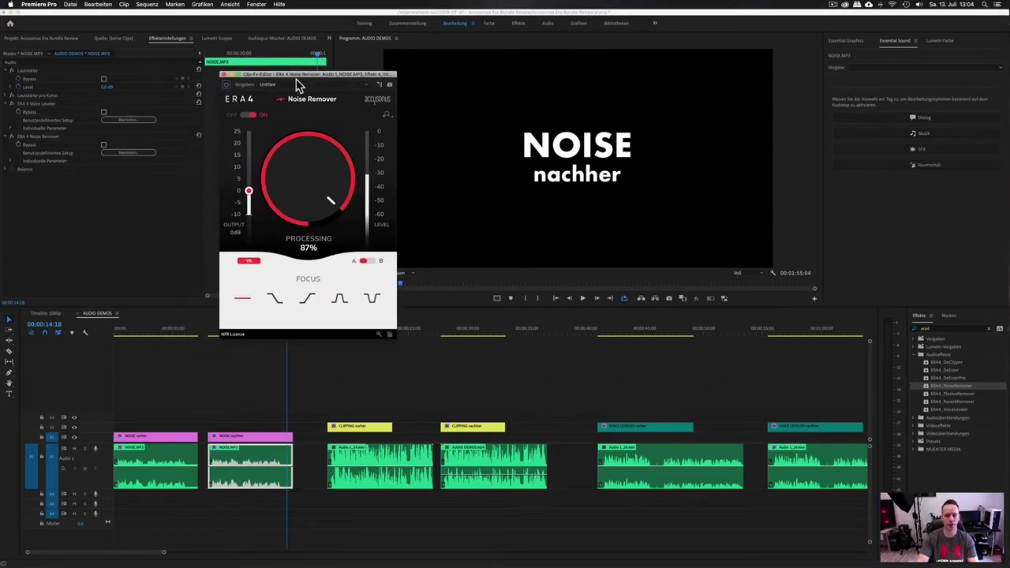
{"action": "left_click_drag", "start_coordinate": [308, 182], "coordinate": [308, 206]}
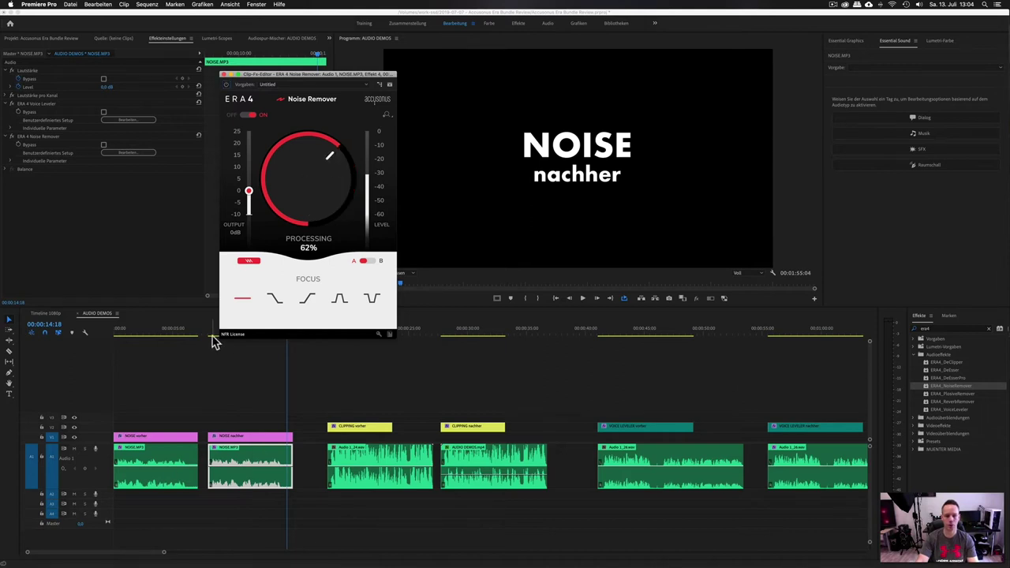
{"action": "left_click_drag", "start_coordinate": [303, 204], "coordinate": [303, 207]}
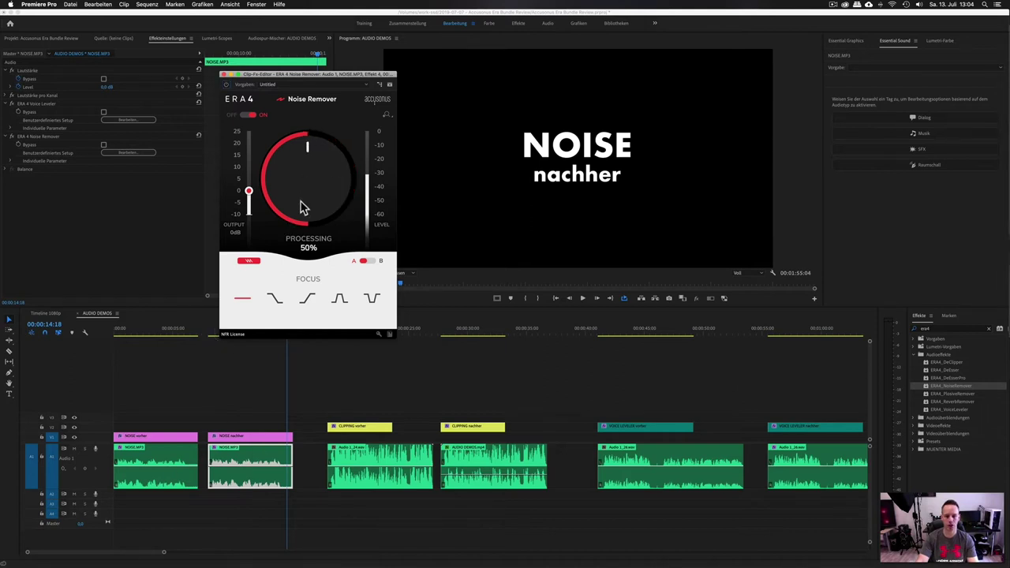
{"action": "left_click_drag", "start_coordinate": [299, 74], "coordinate": [211, 56]}
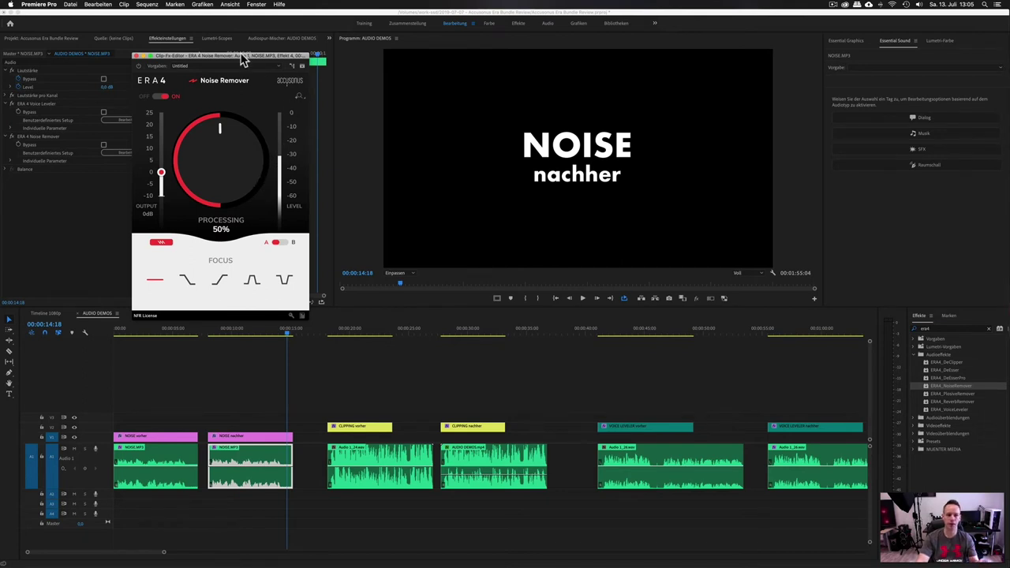
{"action": "left_click_drag", "start_coordinate": [243, 59], "coordinate": [368, 73]}
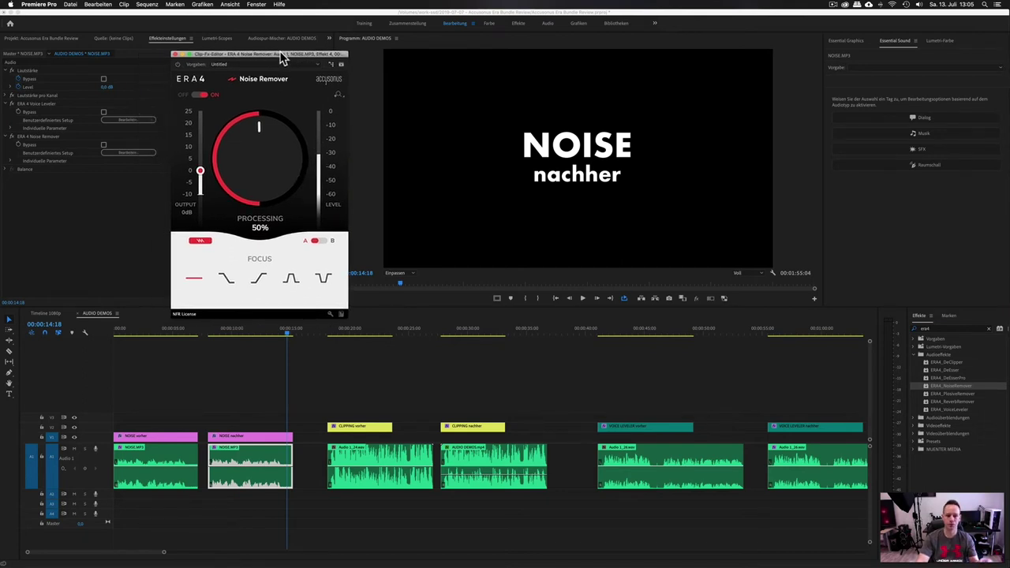
- Start saving the Noise Remover as a preset, cancel, and deselect the clip to close its editor
{"action": "right_click", "coordinate": [44, 137]}
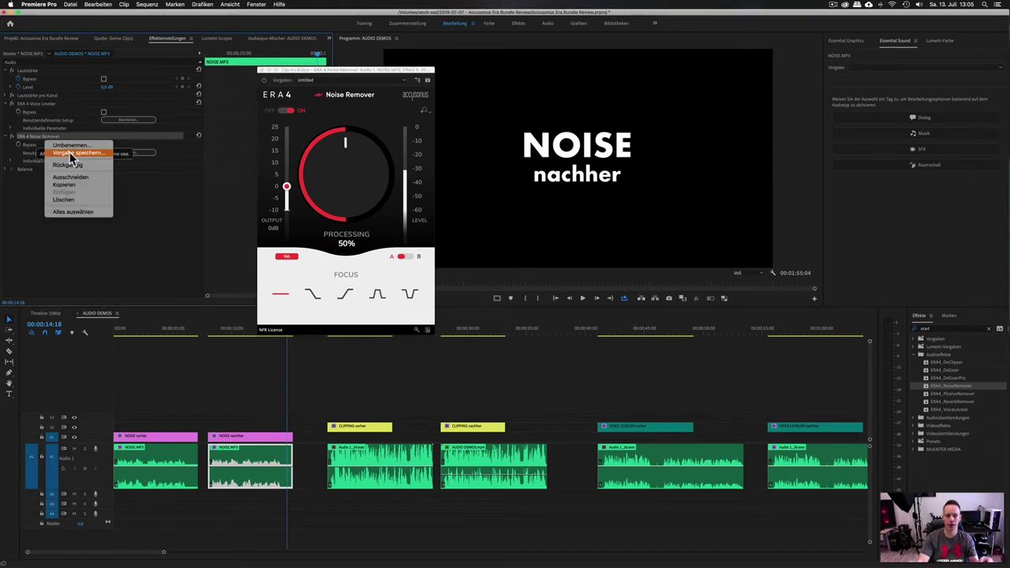
{"action": "left_click", "coordinate": [79, 153]}
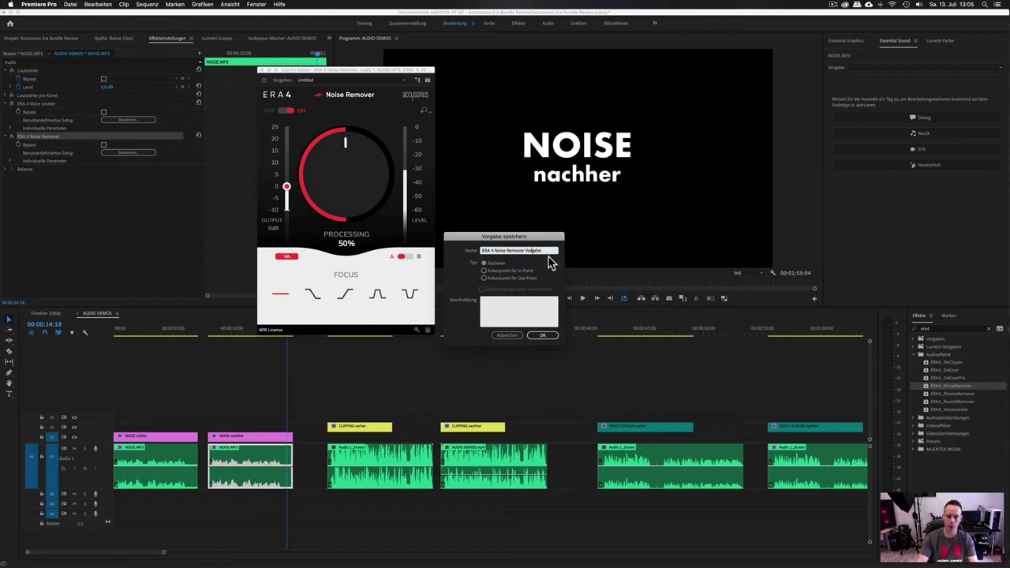
{"action": "left_click", "coordinate": [517, 336]}
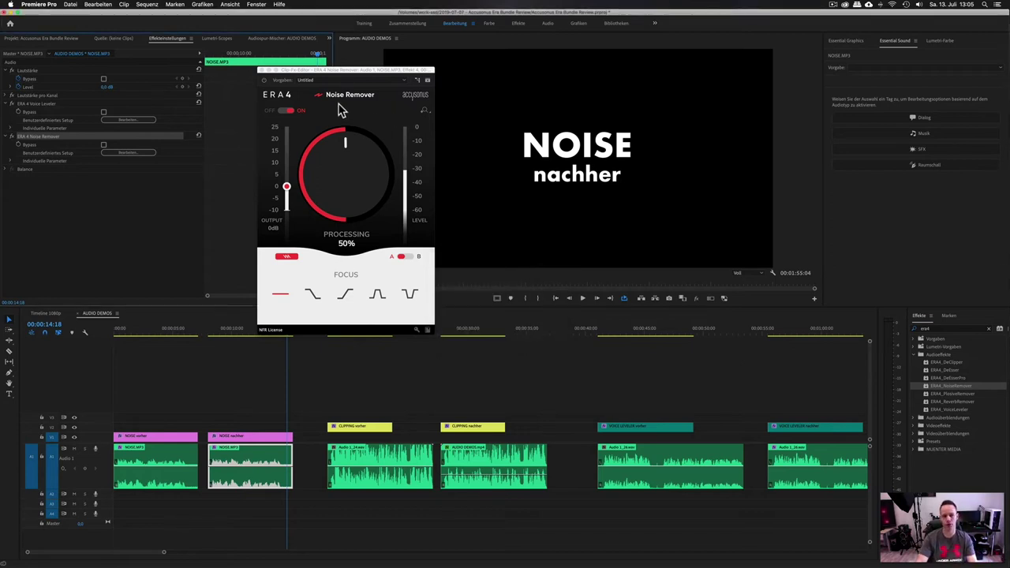
{"action": "left_click", "coordinate": [528, 368]}
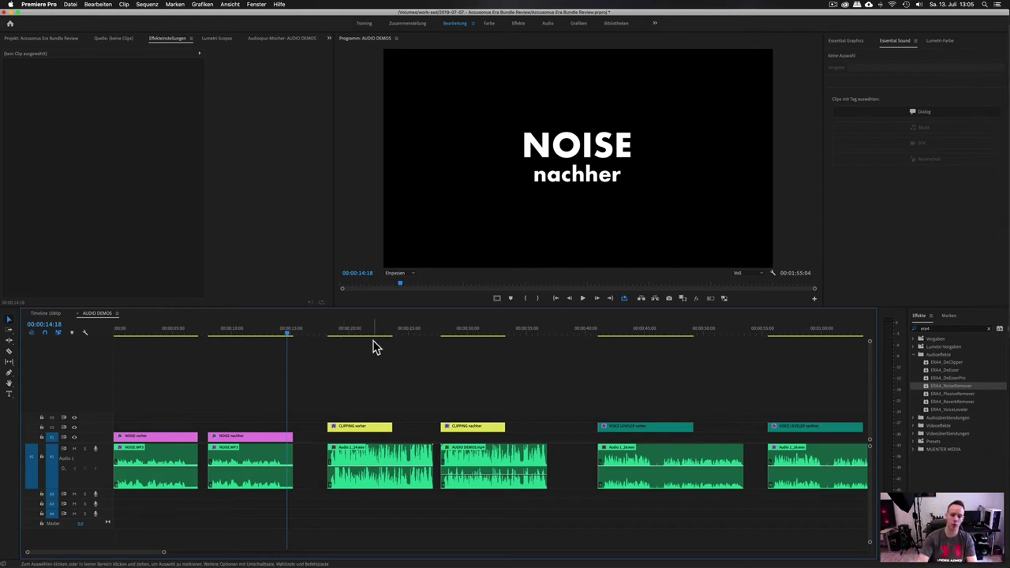
- Play CLIPPING vorher, park at 00:00:25:01, and zoom in and out on Audio 1_24.wav's clipped waveform
{"action": "left_click", "coordinate": [332, 333]}
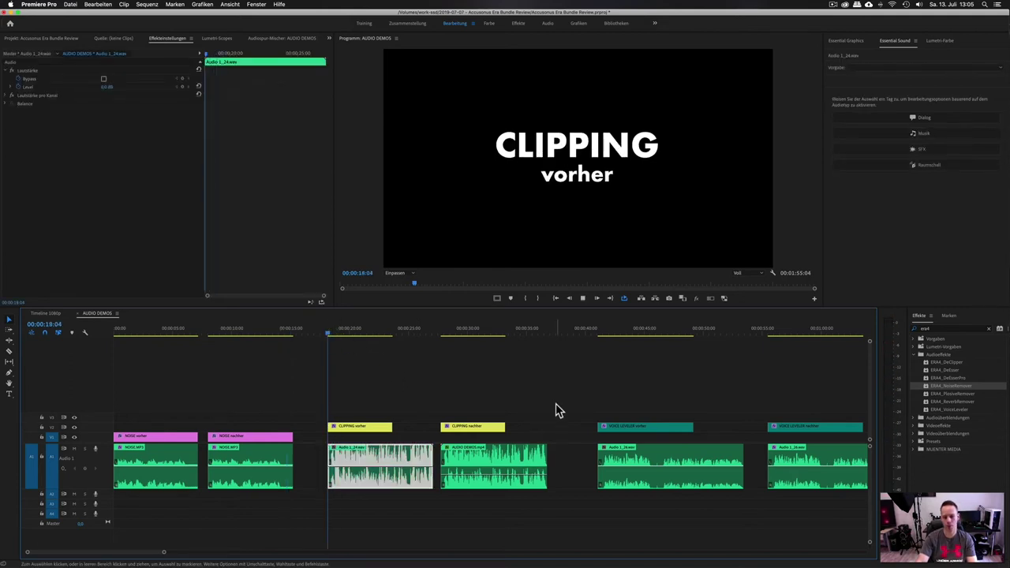
{"action": "key", "text": "space"}
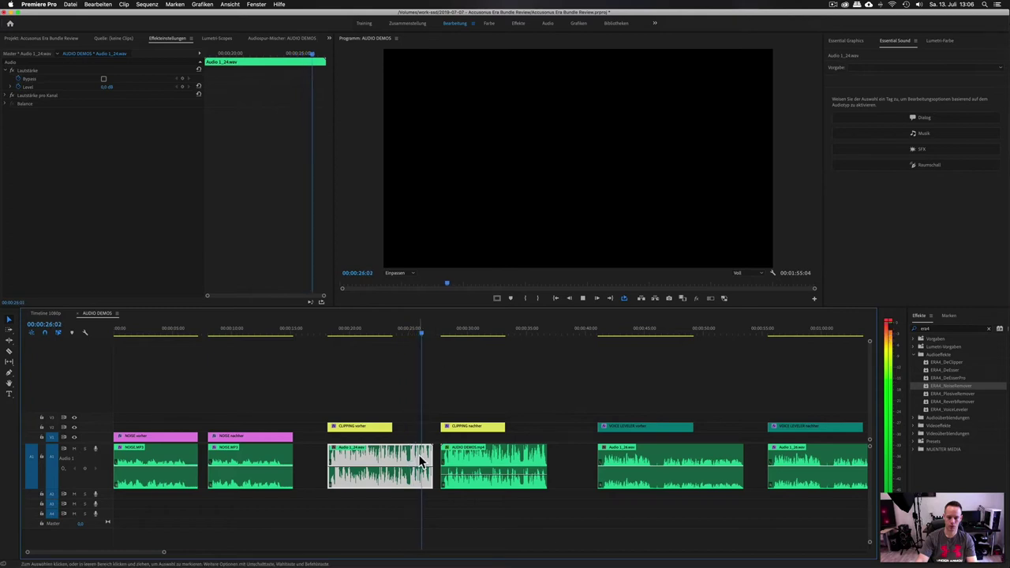
{"action": "left_click", "coordinate": [409, 332]}
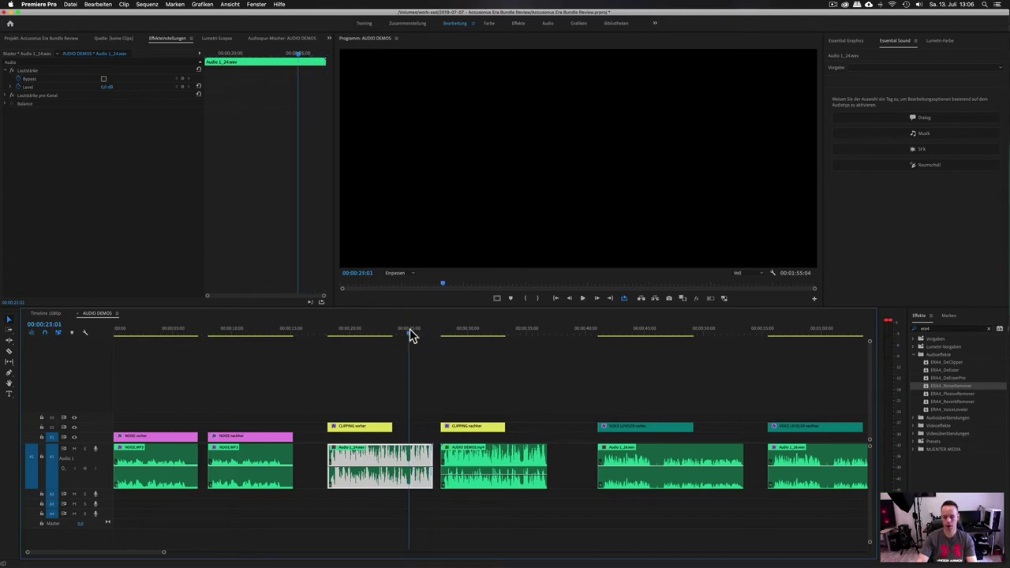
{"action": "key", "text": "equal"}
{"action": "key", "text": "equal"}
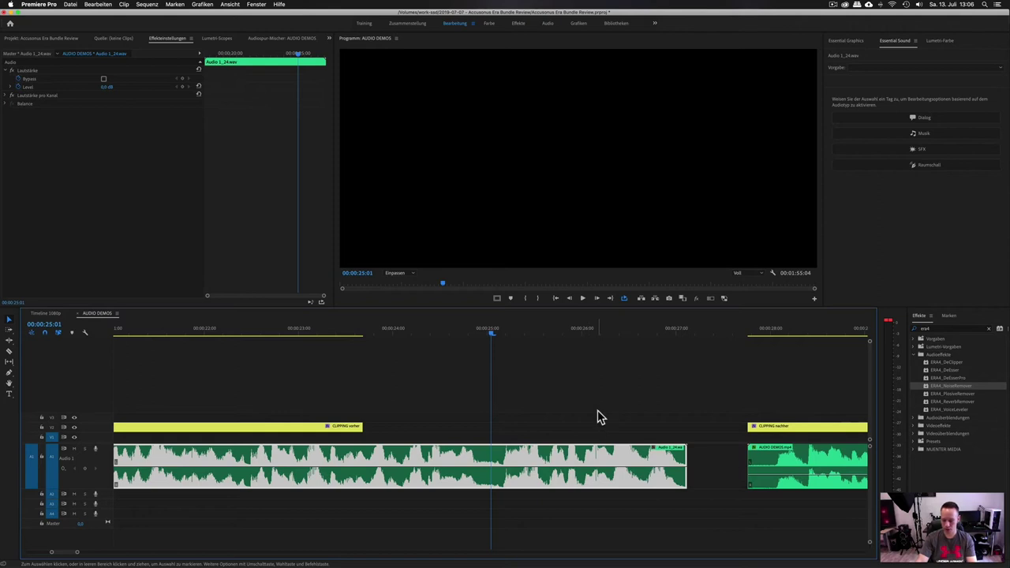
{"action": "key", "text": "equal"}
{"action": "key", "text": "equal"}
{"action": "scroll", "coordinate": [639, 433], "scroll_direction": "down", "scroll_amount": 2}
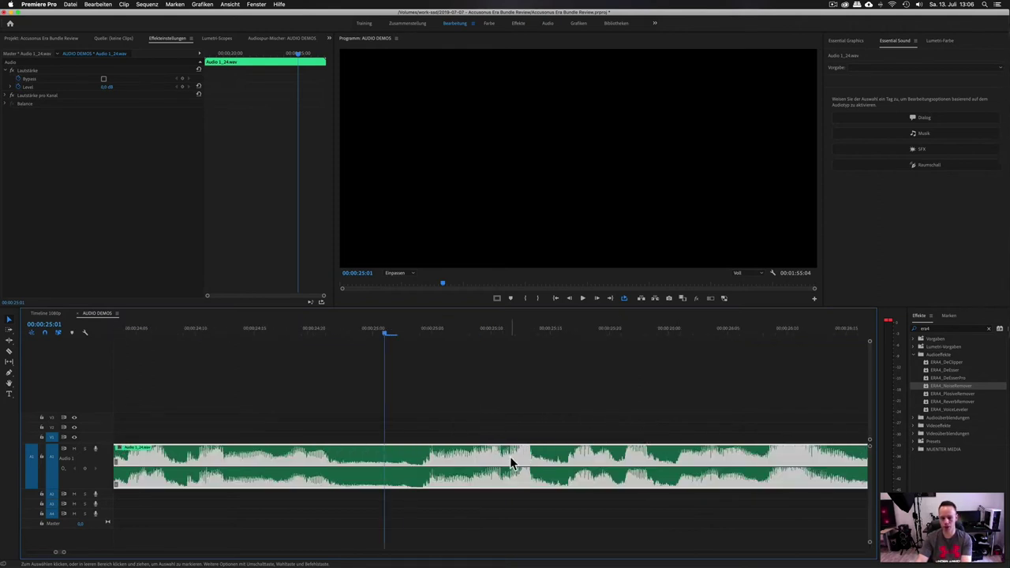
{"action": "key", "text": "minus"}
{"action": "key", "text": "minus"}
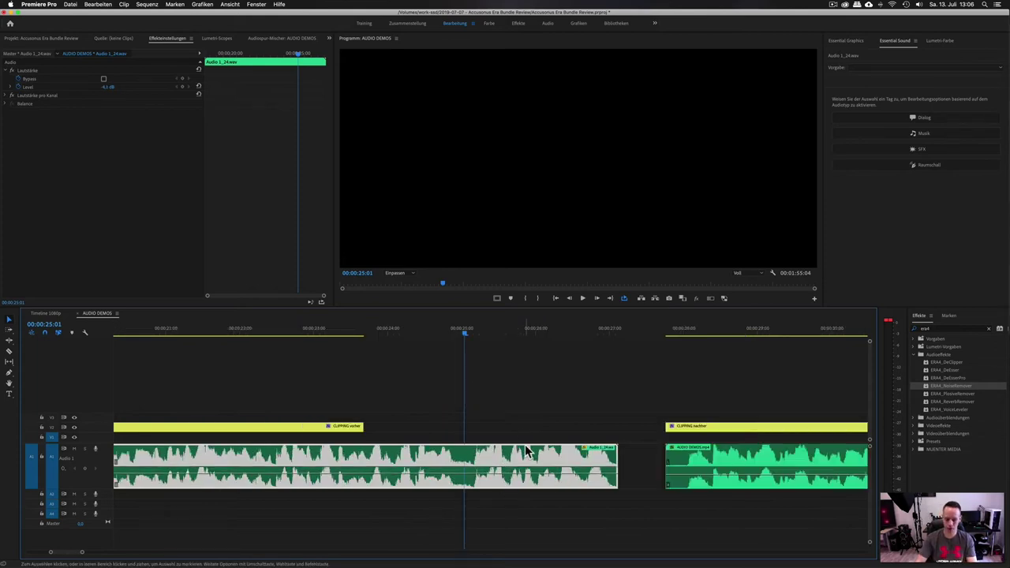
- Adjust the gain of Audio 1_24.wav by -3 dB through Audio Gain, then deselect the clip
{"action": "right_click", "coordinate": [525, 456]}
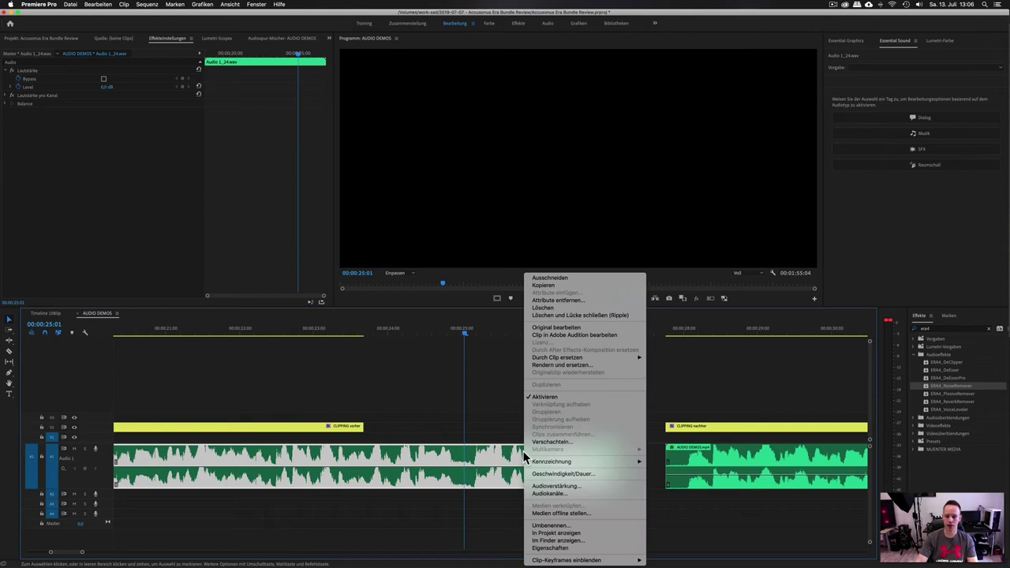
{"action": "left_click", "coordinate": [550, 481]}
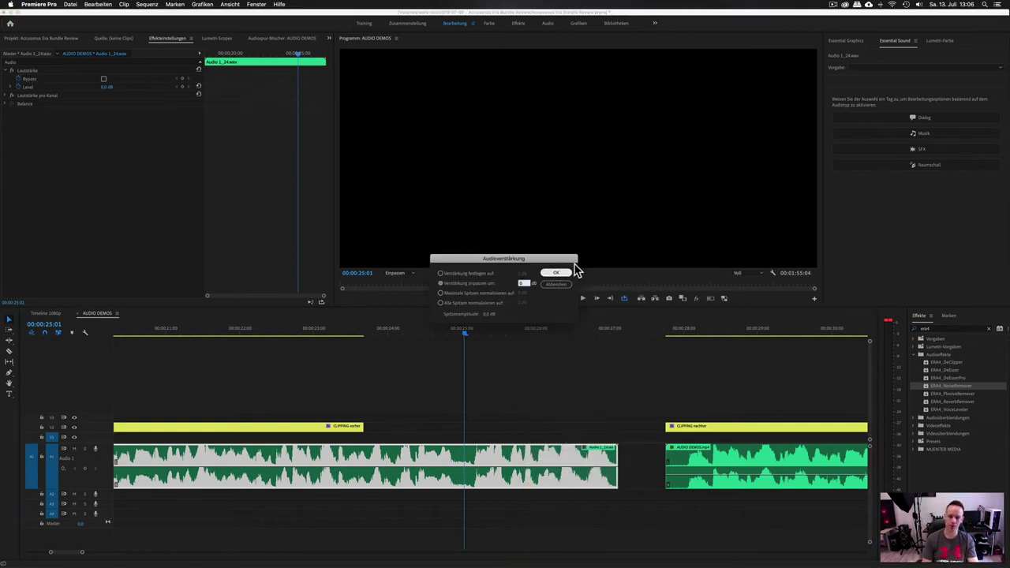
{"action": "type", "text": "-3"}
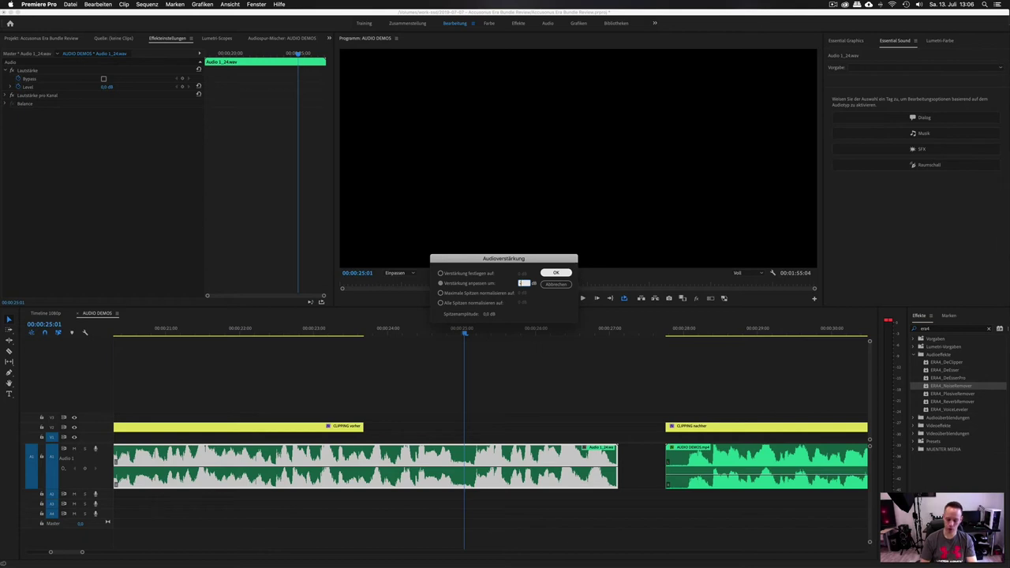
{"action": "key", "text": "Return"}
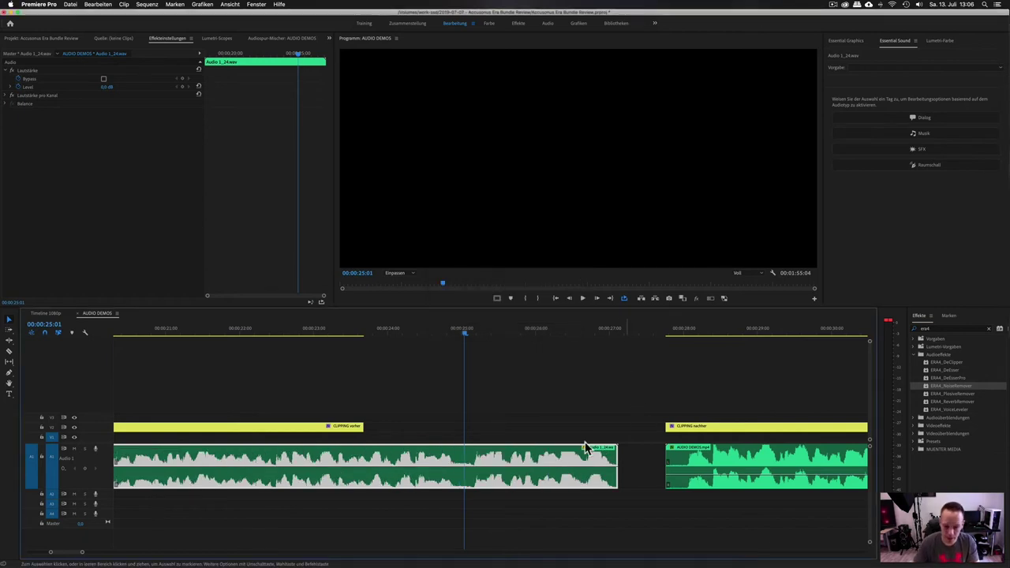
{"action": "scroll", "coordinate": [562, 444], "scroll_direction": "up", "scroll_amount": 2}
{"action": "scroll", "coordinate": [599, 445], "scroll_direction": "up", "scroll_amount": 1}
{"action": "scroll", "coordinate": [631, 444], "scroll_direction": "up", "scroll_amount": 2}
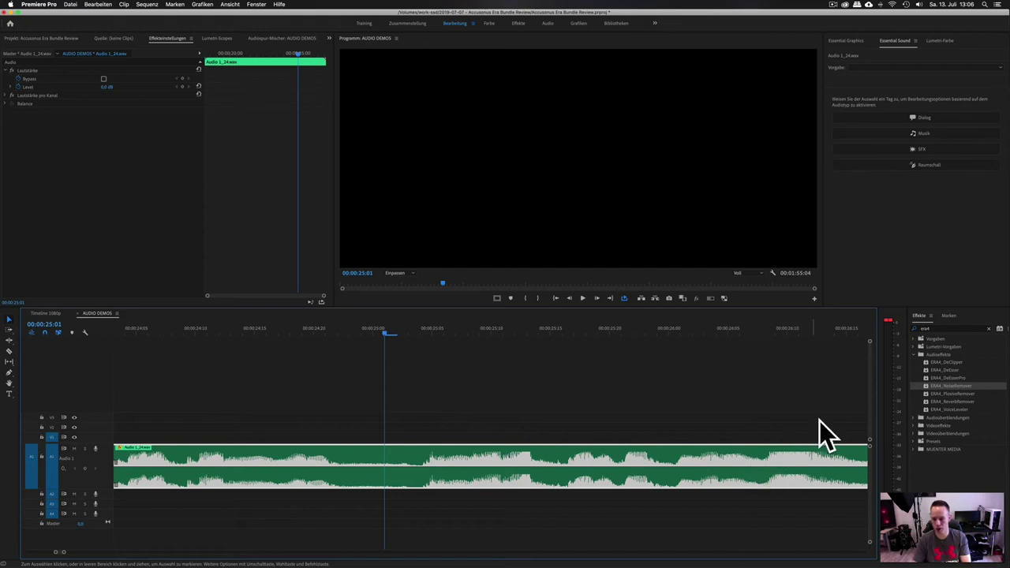
{"action": "scroll", "coordinate": [806, 448], "scroll_direction": "down", "scroll_amount": 2}
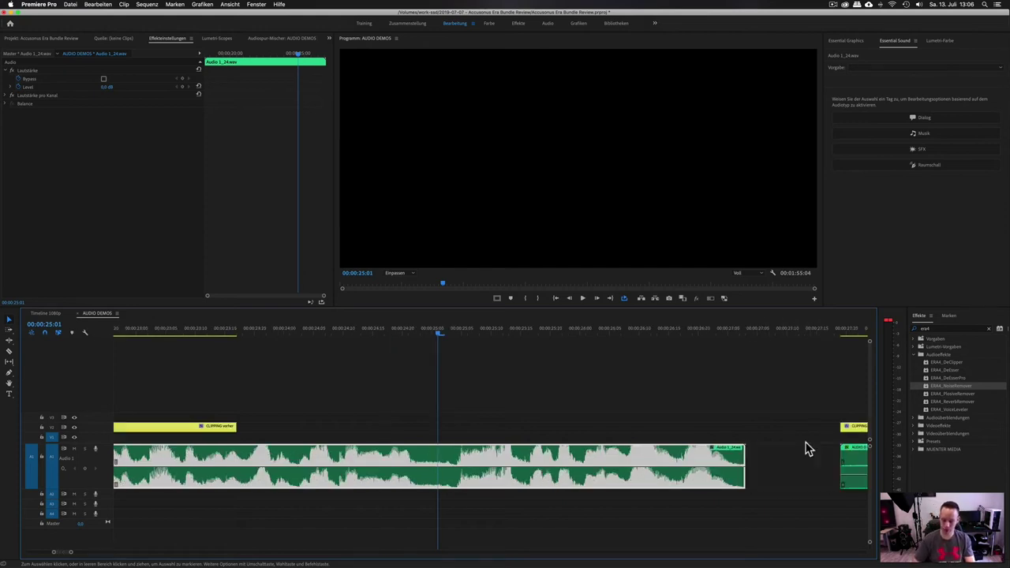
{"action": "scroll", "coordinate": [806, 448], "scroll_direction": "down", "scroll_amount": 2}
{"action": "scroll", "coordinate": [806, 448], "scroll_direction": "down", "scroll_amount": 2}
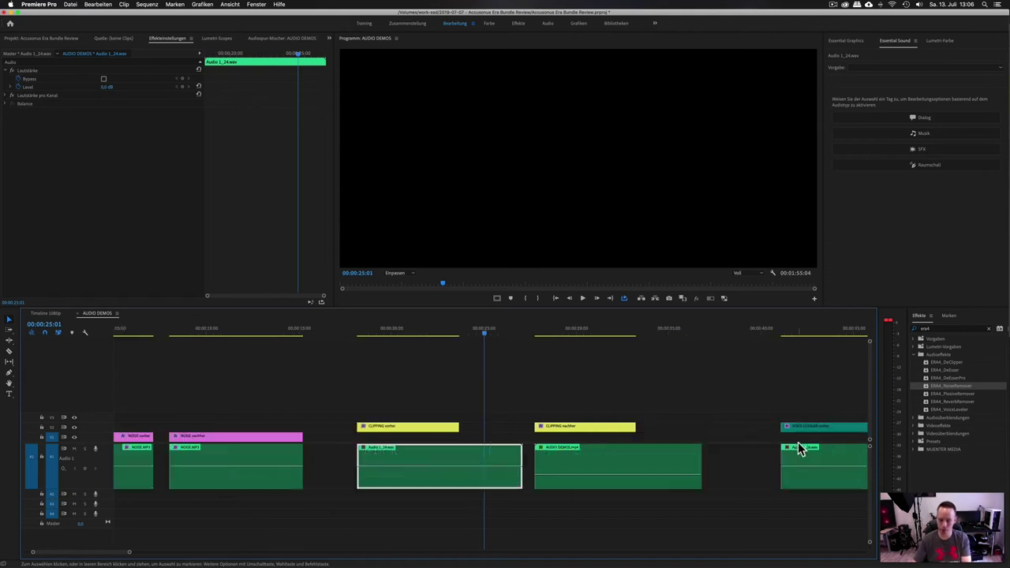
{"action": "left_click", "coordinate": [568, 397]}
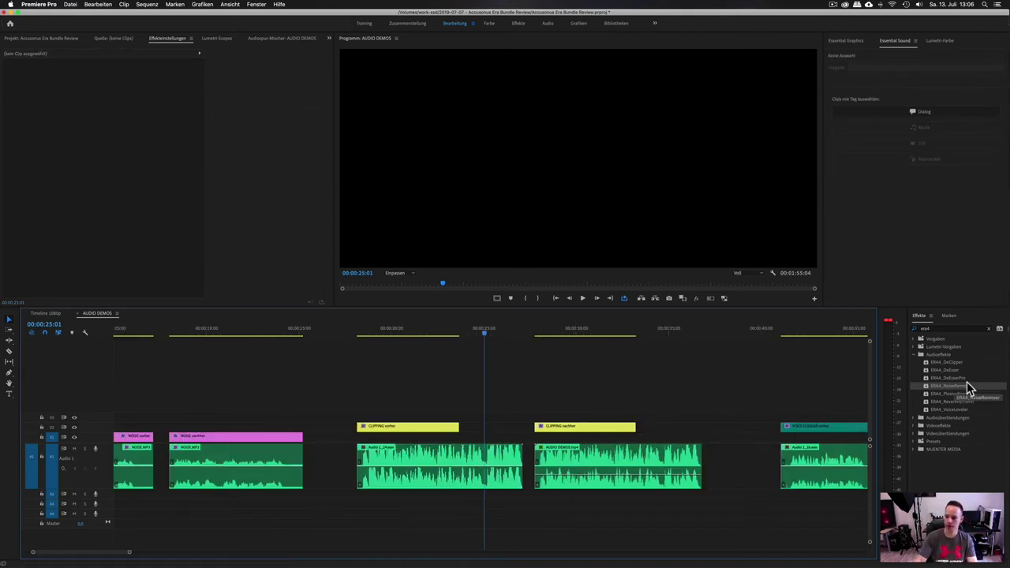
- Play back the corrected CLIPPING nachher example from the timeline
{"action": "left_click", "coordinate": [537, 333]}
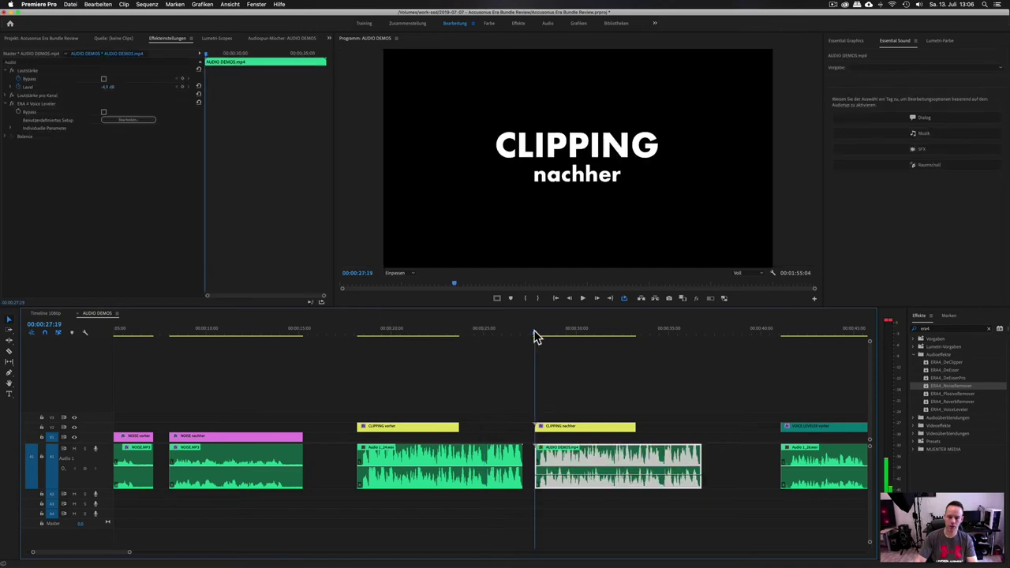
{"action": "key", "text": "space"}
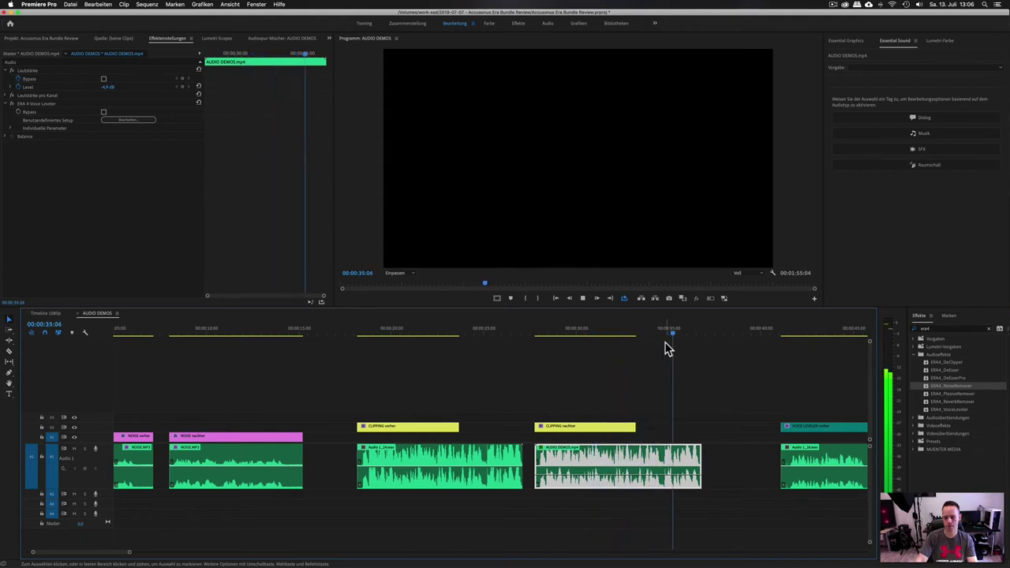
{"action": "key", "text": "space"}
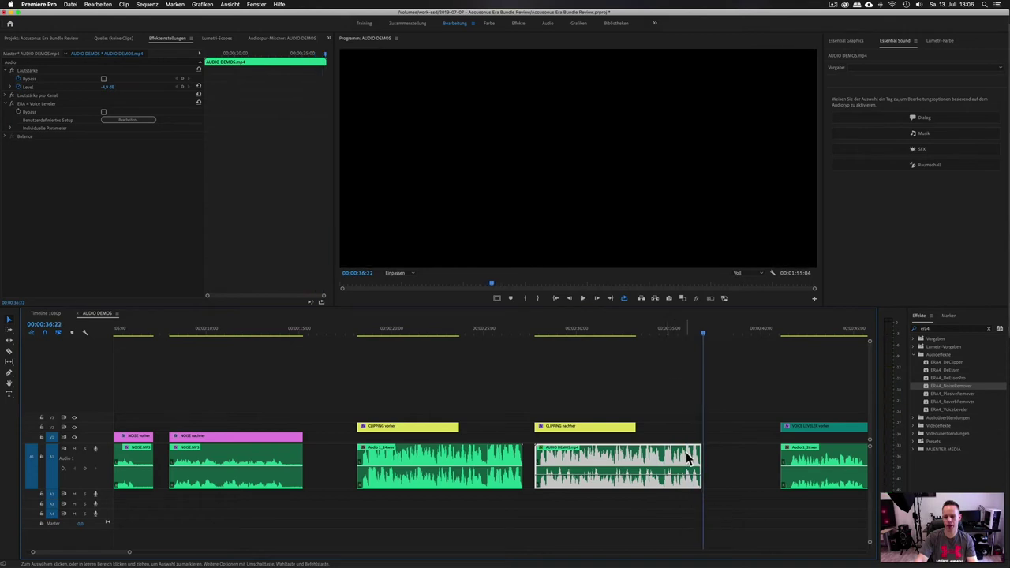
- Inspect the clip's ERA 4 Voice Leveler editor at 63% processing, then fit the sequence in view
{"action": "left_click", "coordinate": [660, 430]}
{"action": "left_click", "coordinate": [664, 453]}
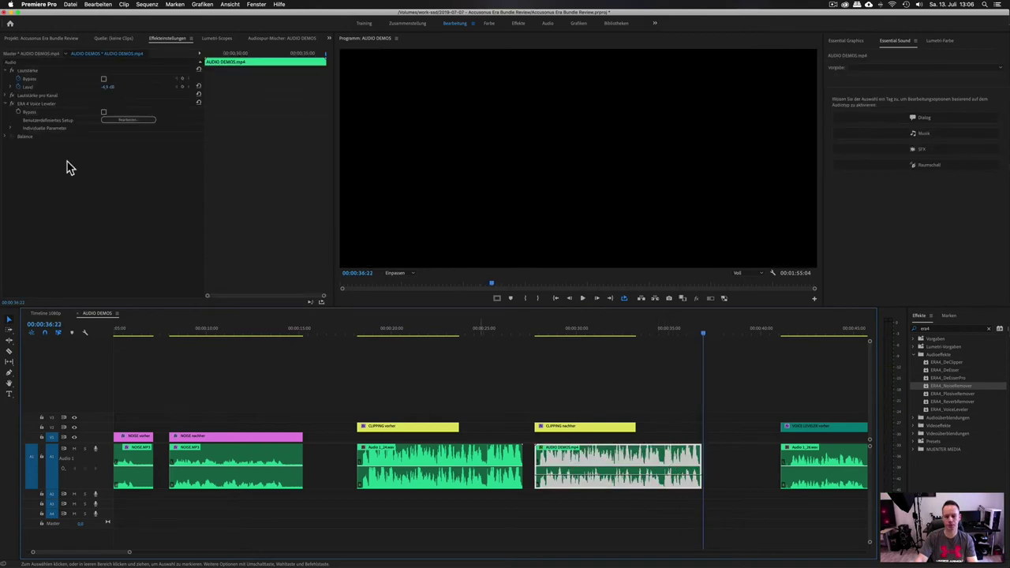
{"action": "left_click", "coordinate": [146, 121]}
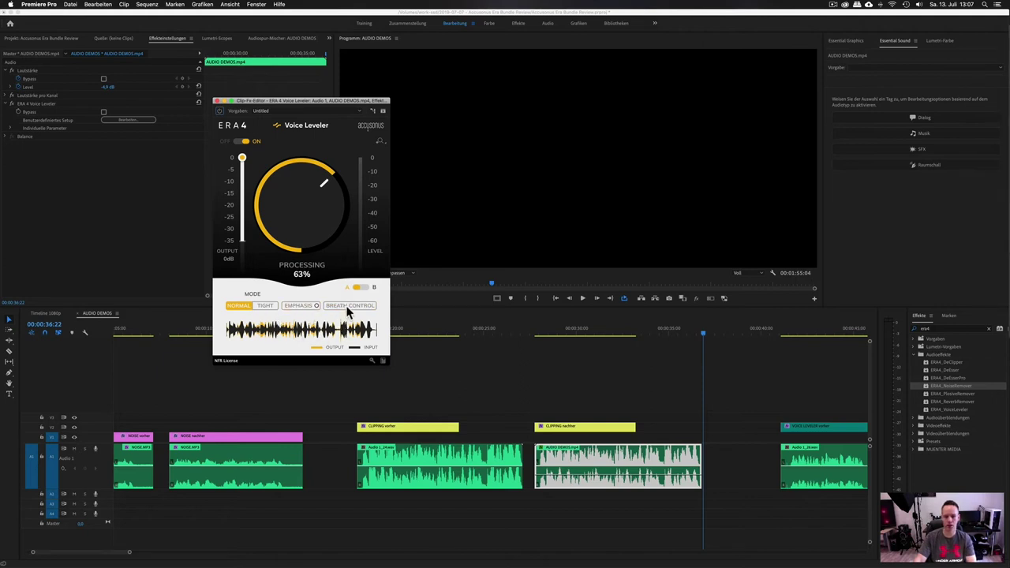
{"action": "left_click", "coordinate": [959, 387]}
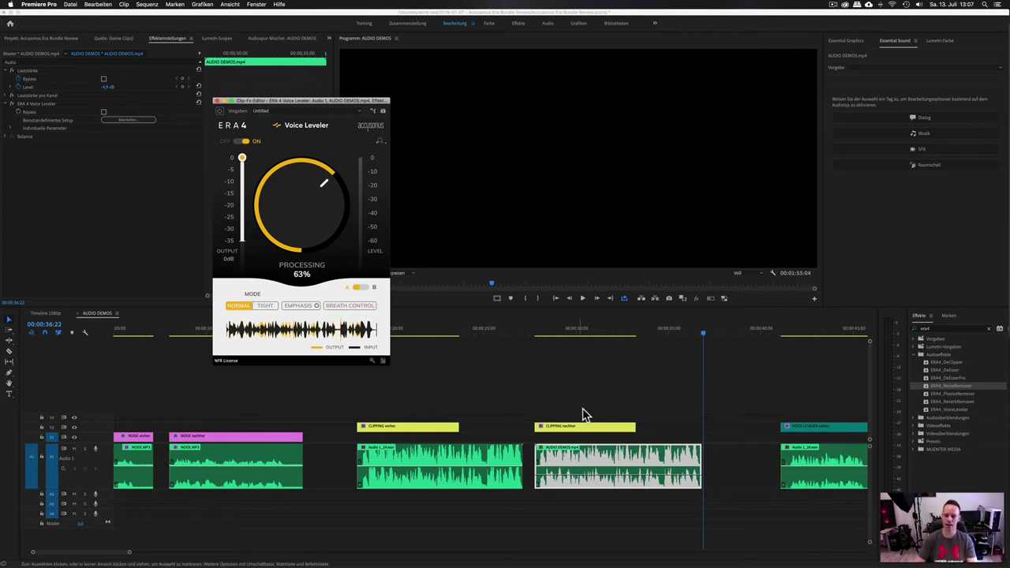
{"action": "left_click", "coordinate": [609, 410]}
{"action": "key", "text": "backslash"}
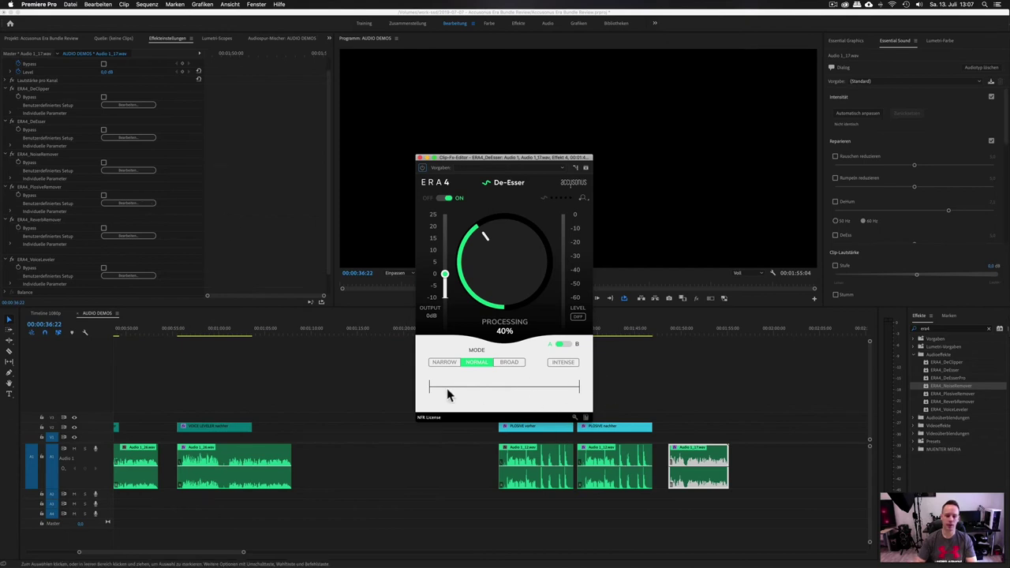
- Open the NoiseRemover, DeEsser and DeClipper editors for Audio 1_17.wav in turn
{"action": "left_click", "coordinate": [137, 170]}
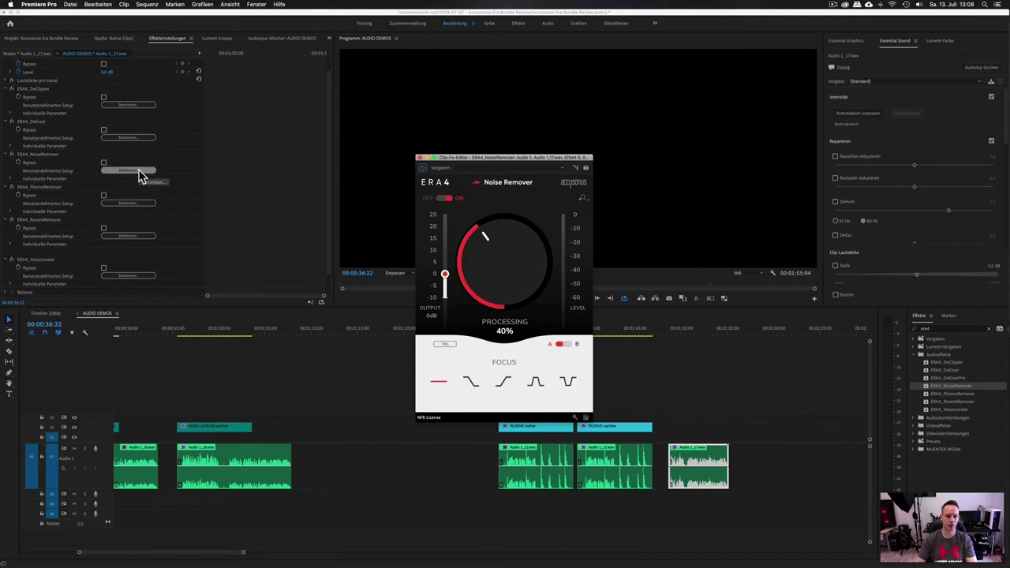
{"action": "left_click", "coordinate": [130, 139]}
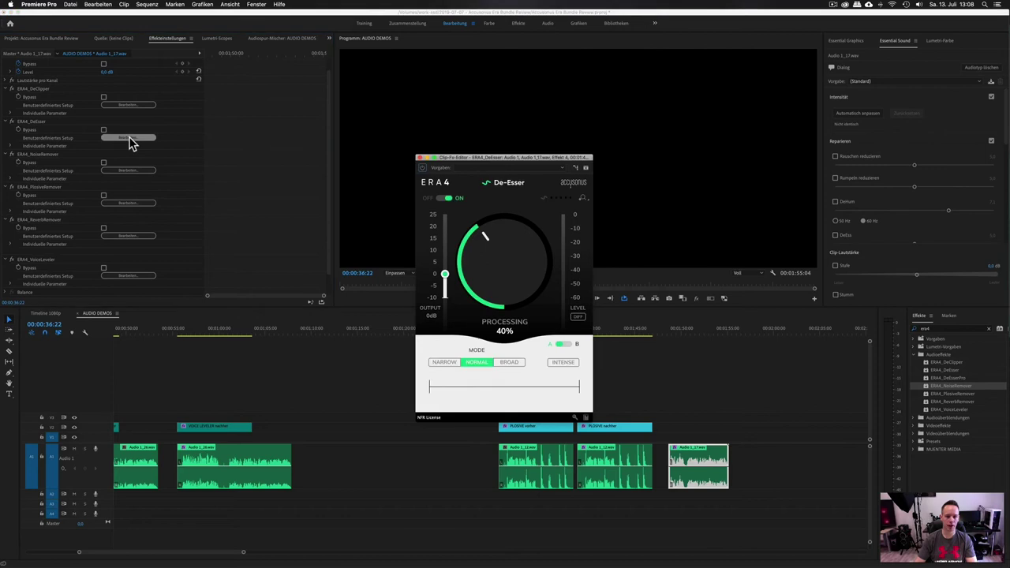
{"action": "left_click", "coordinate": [129, 105]}
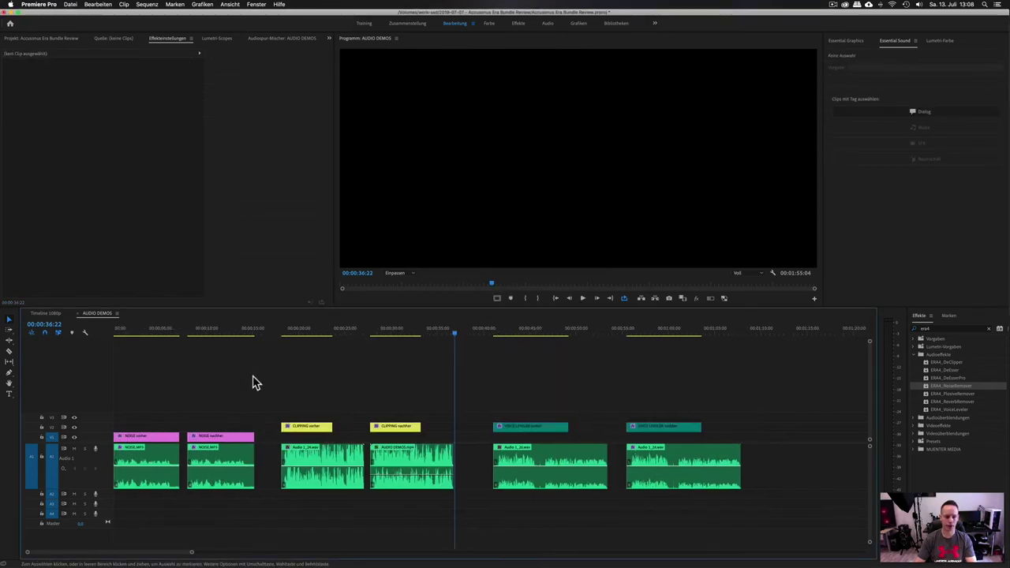
- Select AUDIO DEMOS.mp4 so Effect Controls show its ERA 4 Voice Leveler
{"action": "left_click", "coordinate": [412, 457]}
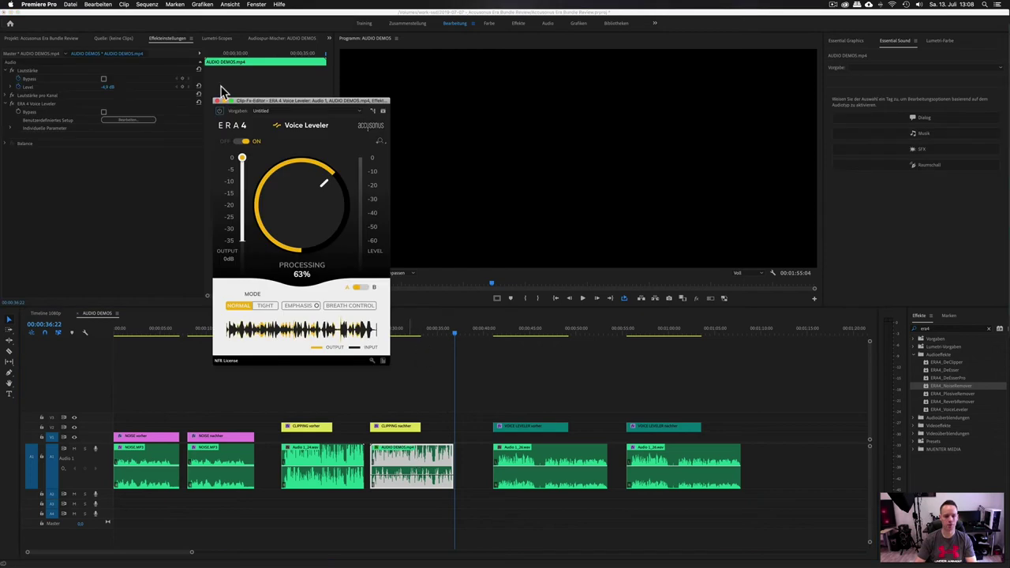
{"action": "left_click", "coordinate": [47, 109]}
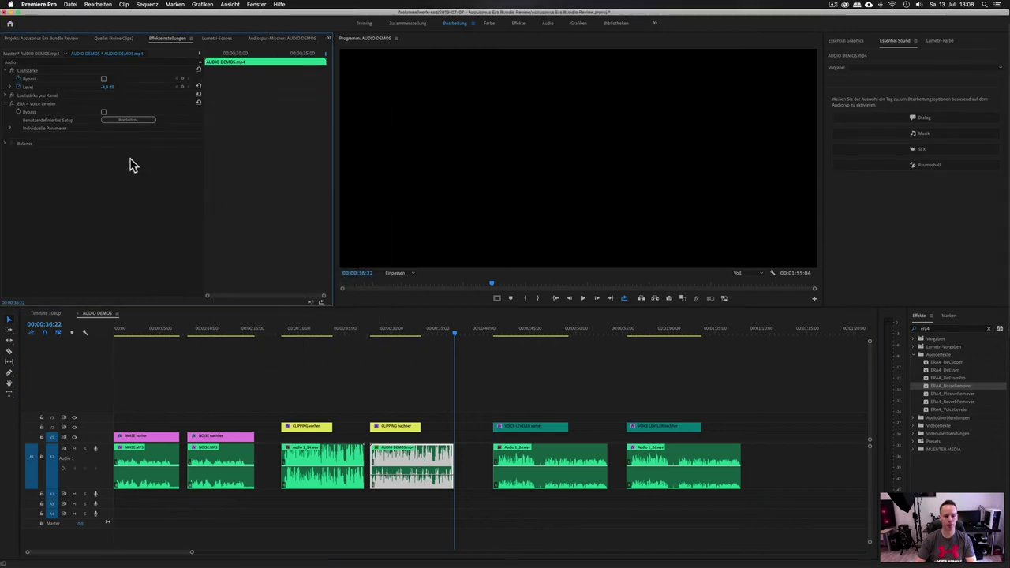
{"action": "left_click", "coordinate": [440, 430]}
{"action": "left_click", "coordinate": [423, 452]}
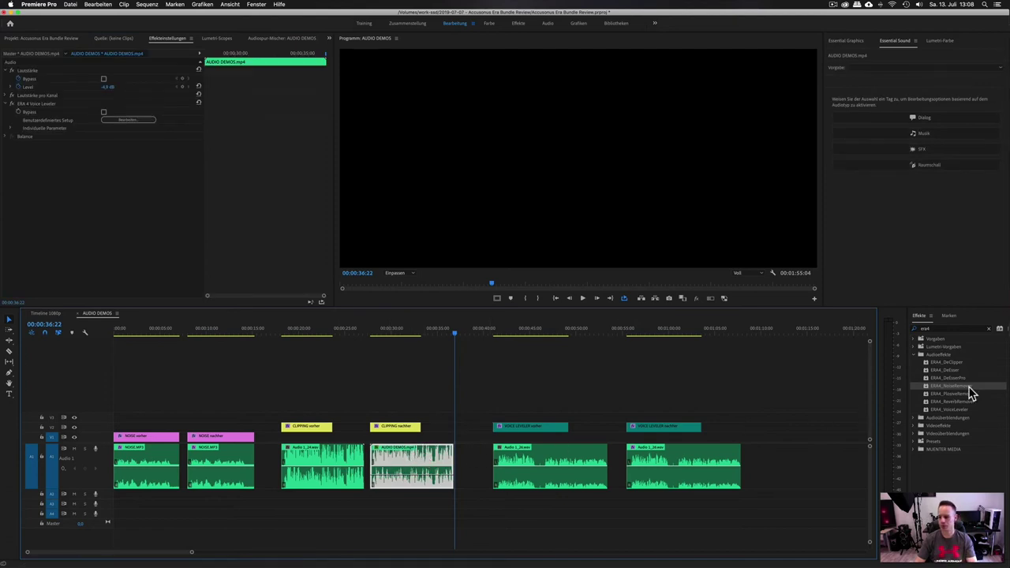
- Apply ERA4_DeClipper to AUDIO DEMOS.mp4 and set its quality to HIGH
{"action": "left_click_drag", "start_coordinate": [947, 362], "coordinate": [438, 466]}
{"action": "left_click", "coordinate": [127, 153]}
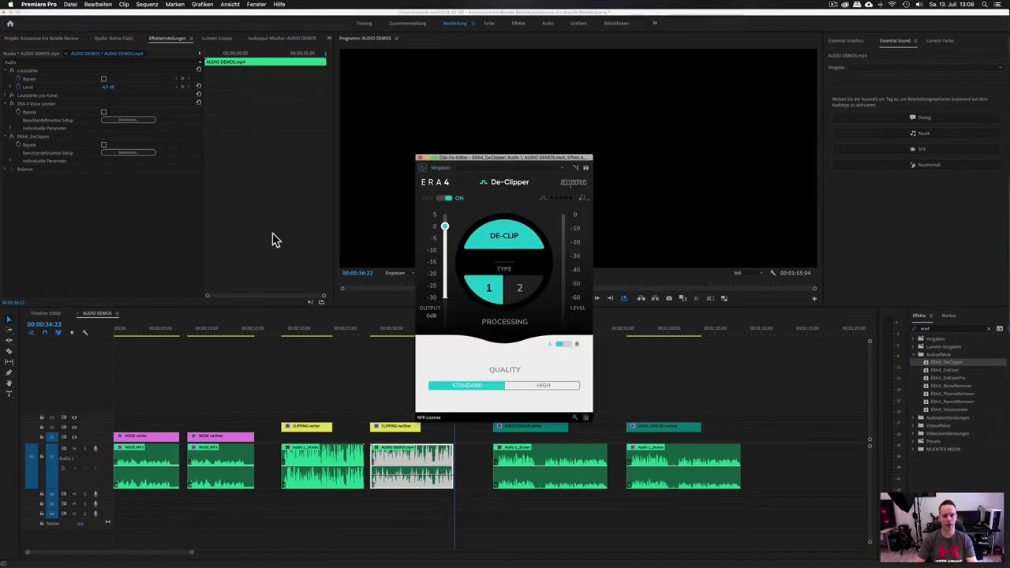
{"action": "left_click", "coordinate": [548, 387]}
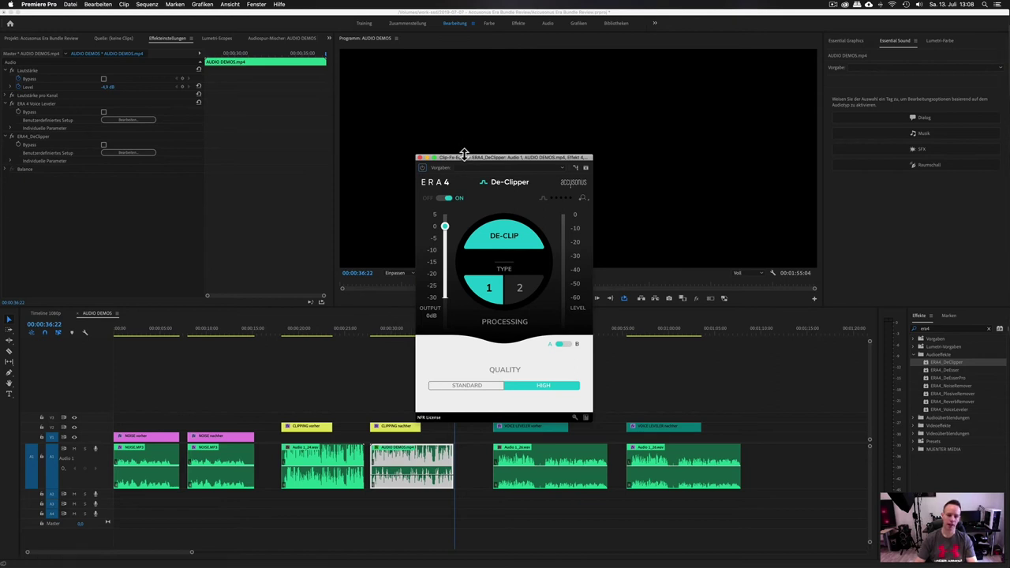
- Delete the ERA4_DeClipper effect from the clip and deselect it
{"action": "left_click_drag", "start_coordinate": [468, 162], "coordinate": [460, 107]}
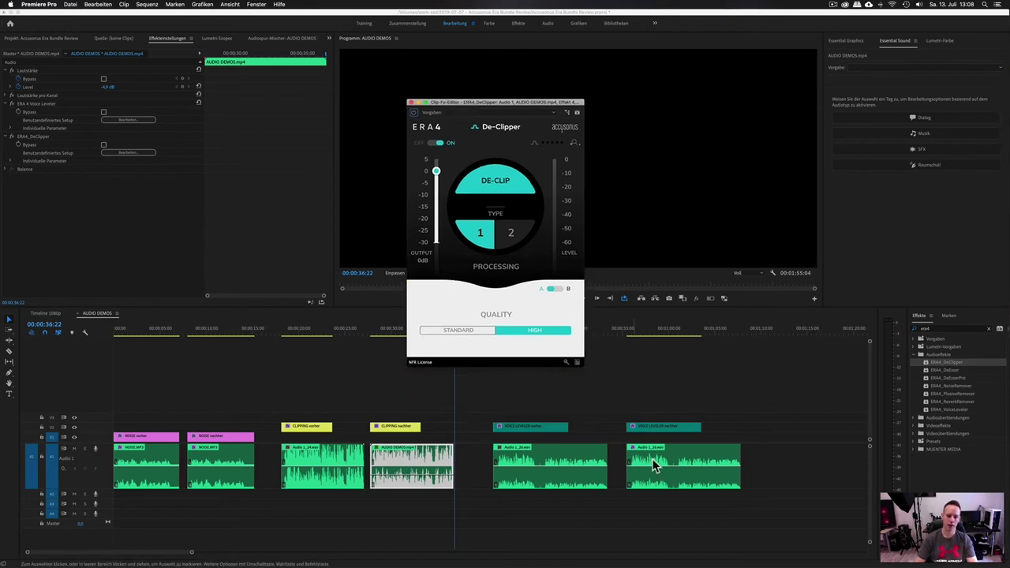
{"action": "left_click", "coordinate": [33, 137]}
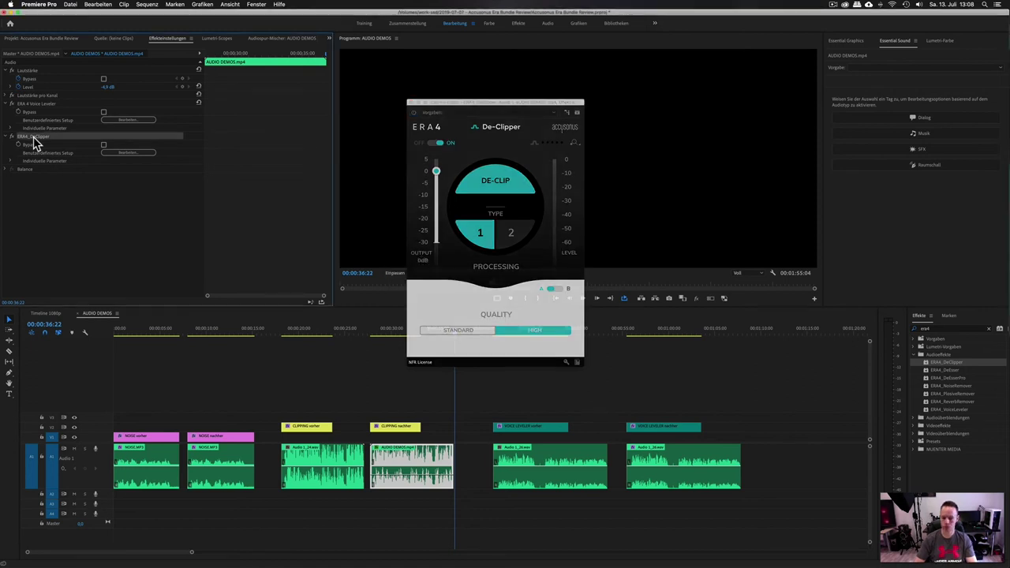
{"action": "key", "text": "Delete"}
{"action": "left_click", "coordinate": [591, 430]}
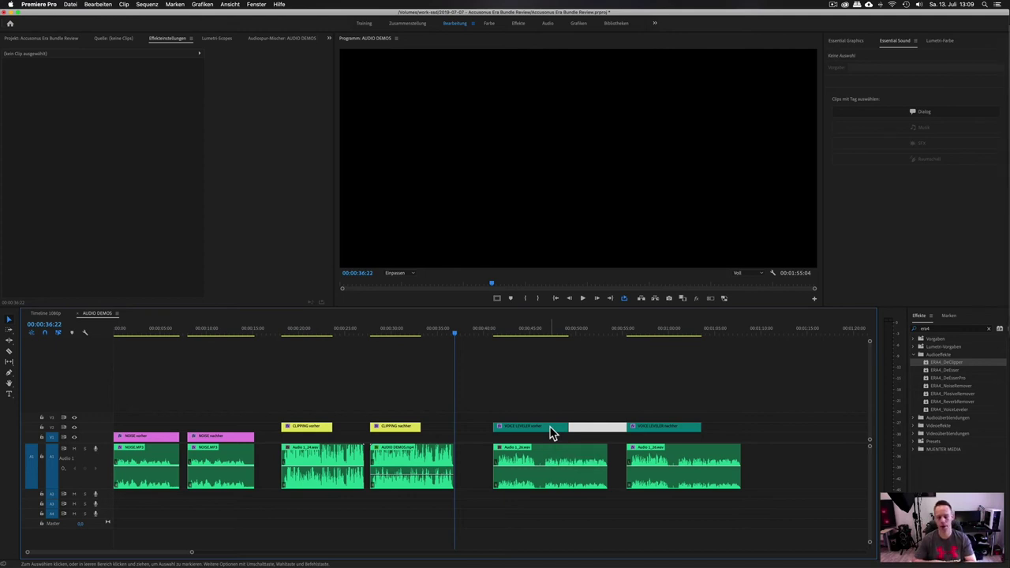
- Play the VOICE LEVELER vorher example from its start
{"action": "left_click", "coordinate": [506, 354]}
{"action": "left_click", "coordinate": [495, 334]}
{"action": "key", "text": "space"}
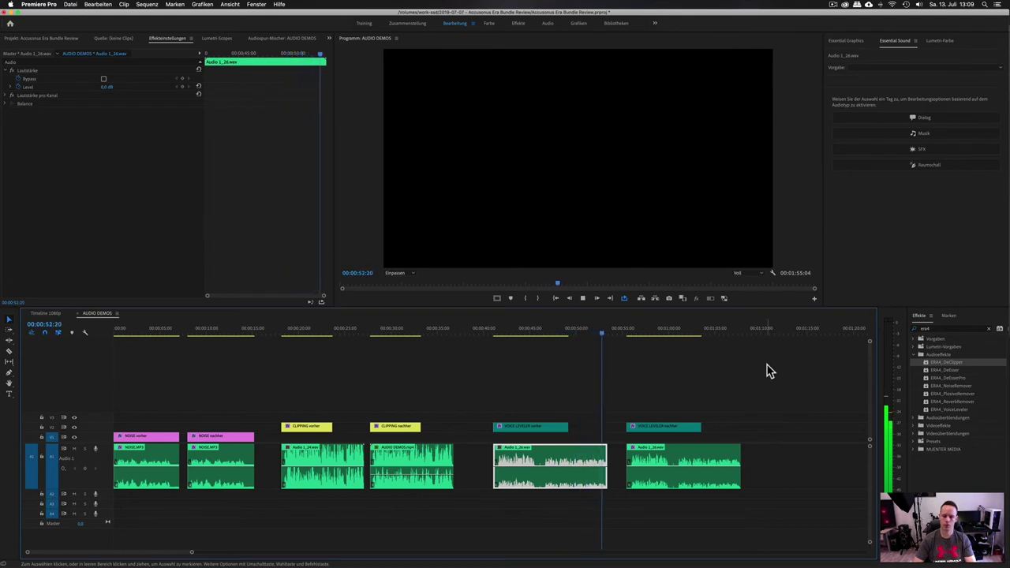
{"action": "key", "text": "space"}
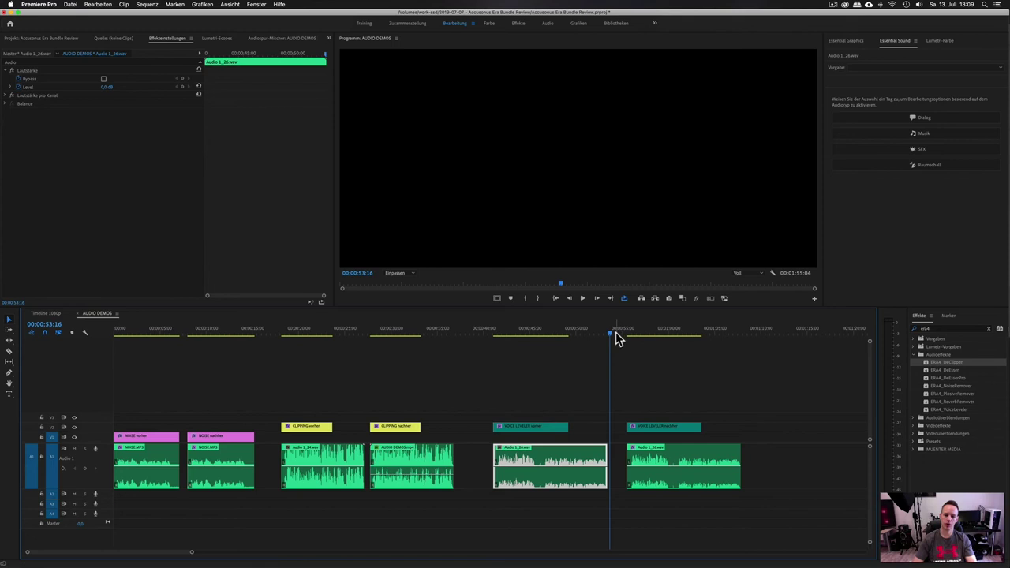
- Play the Voice Leveler nachher clip from about 00:00:54, then replay part of it
{"action": "left_click", "coordinate": [618, 335]}
{"action": "left_click_drag", "start_coordinate": [617, 334], "coordinate": [622, 336]}
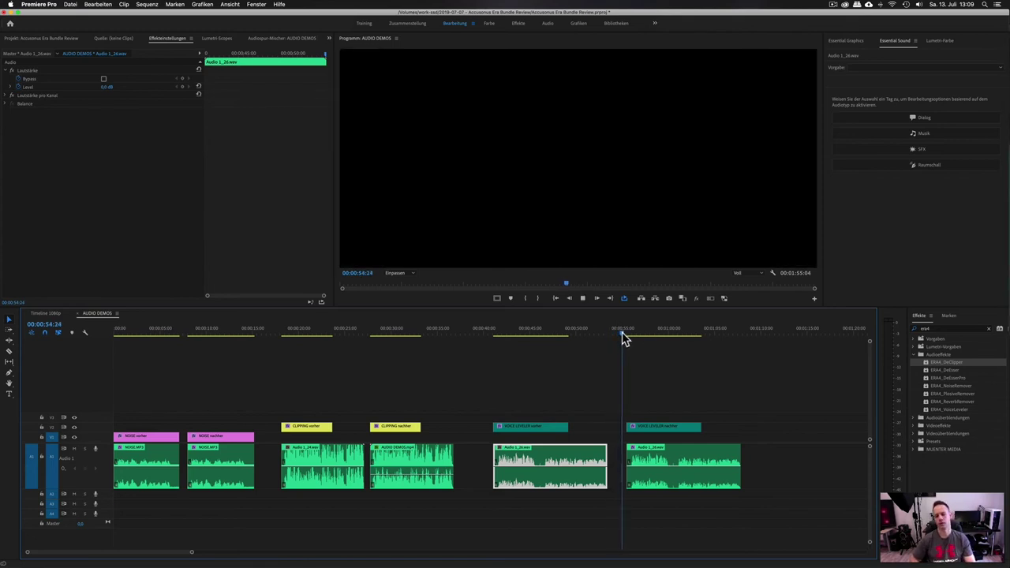
{"action": "key", "text": "space"}
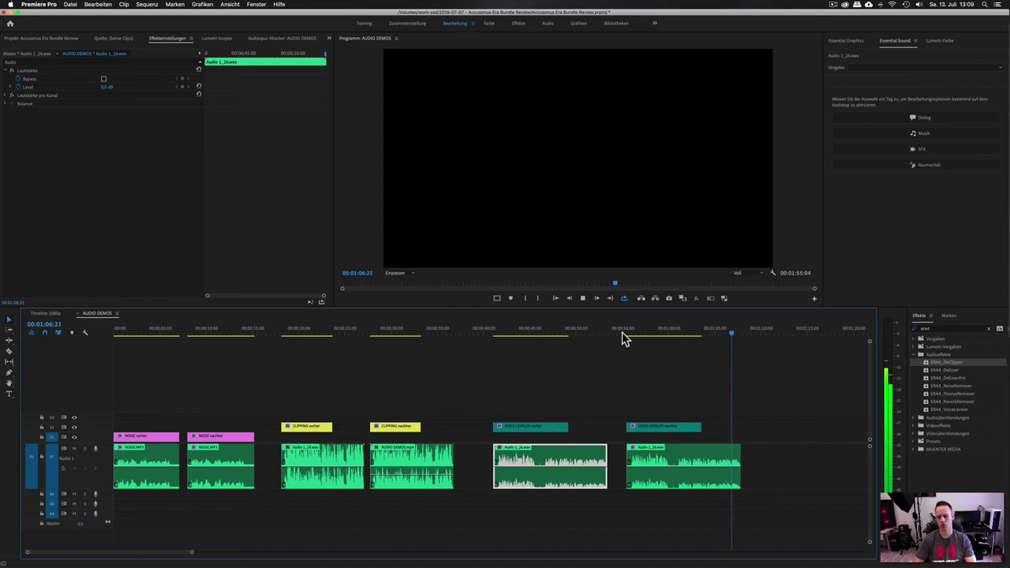
{"action": "key", "text": "space"}
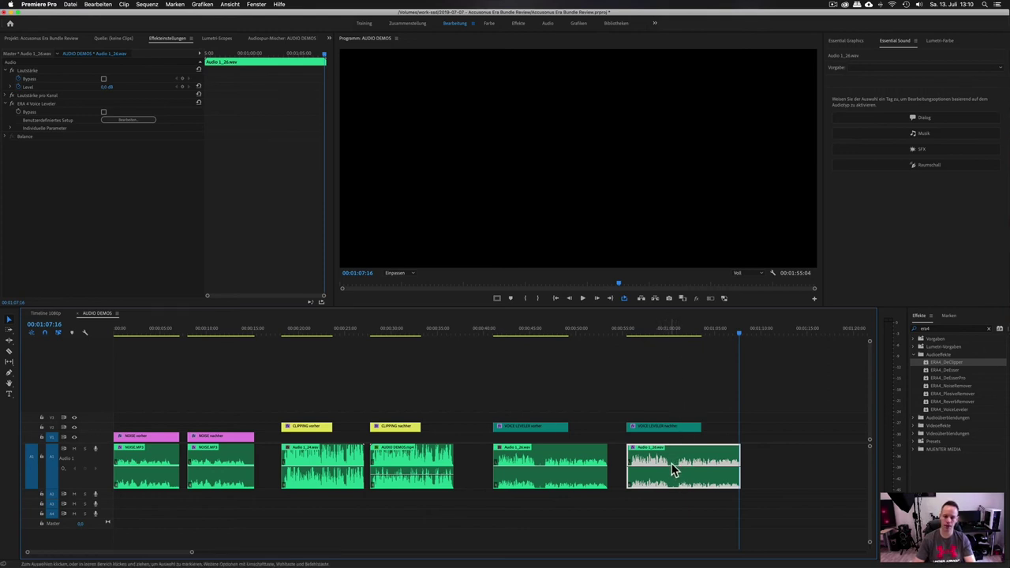
{"action": "left_click", "coordinate": [667, 330]}
{"action": "key", "text": "space"}
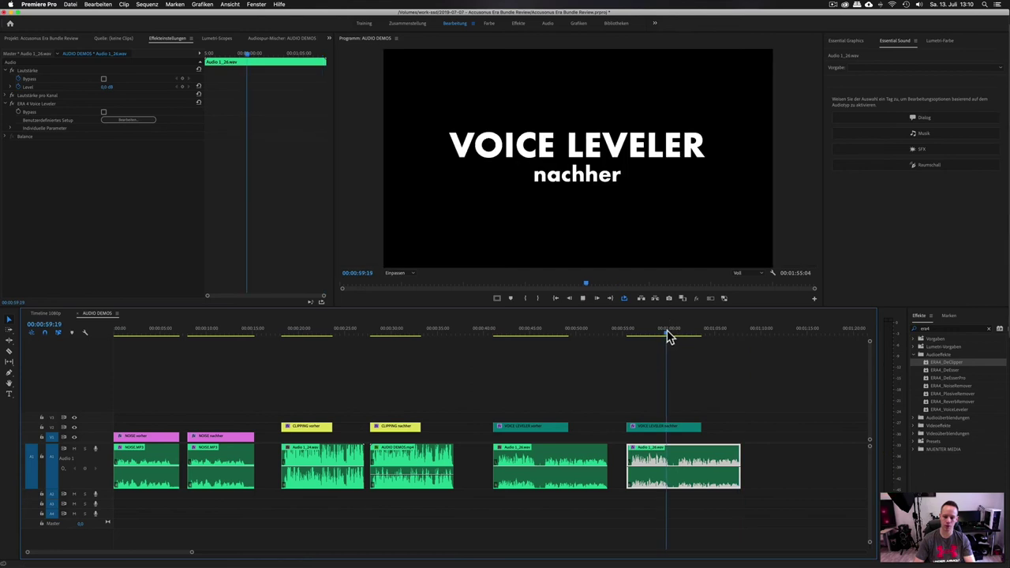
{"action": "key", "text": "space"}
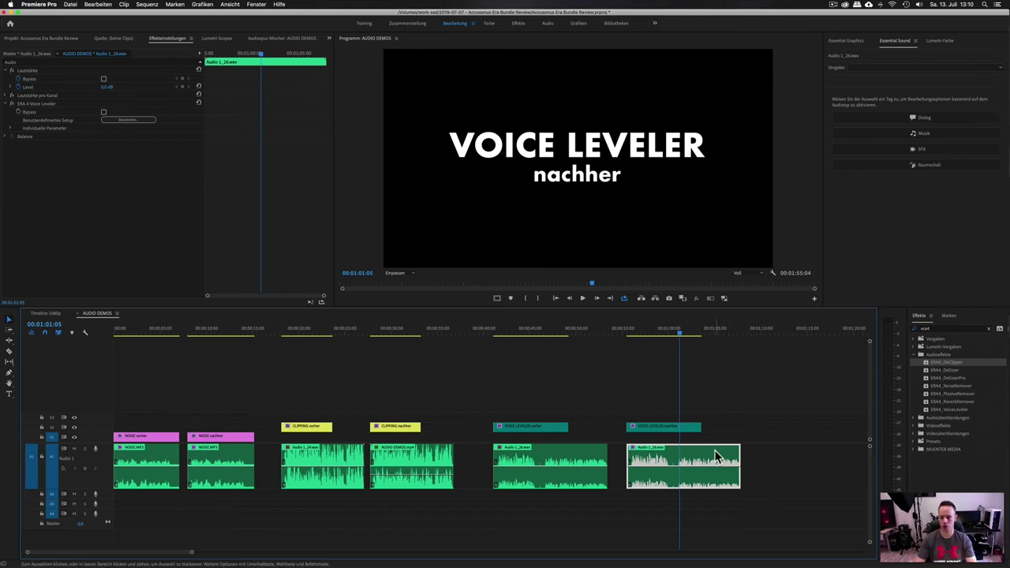
{"action": "left_click", "coordinate": [953, 386]}
- Apply ERA4_NoiseRemover to Audio 1_26.wav and open its plugin editor beside Effect Controls
{"action": "left_click_drag", "start_coordinate": [953, 390], "coordinate": [708, 464]}
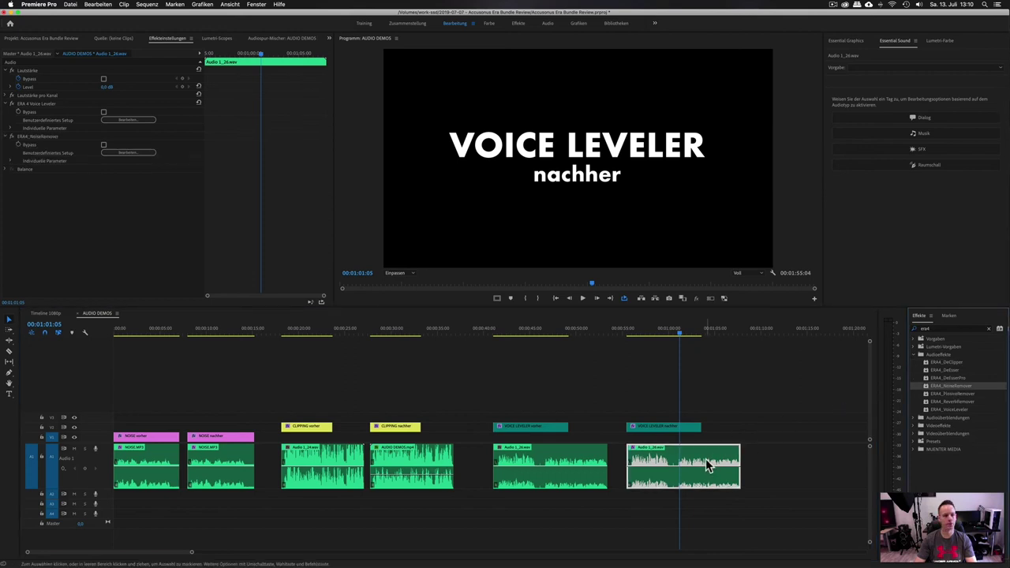
{"action": "left_click", "coordinate": [116, 154]}
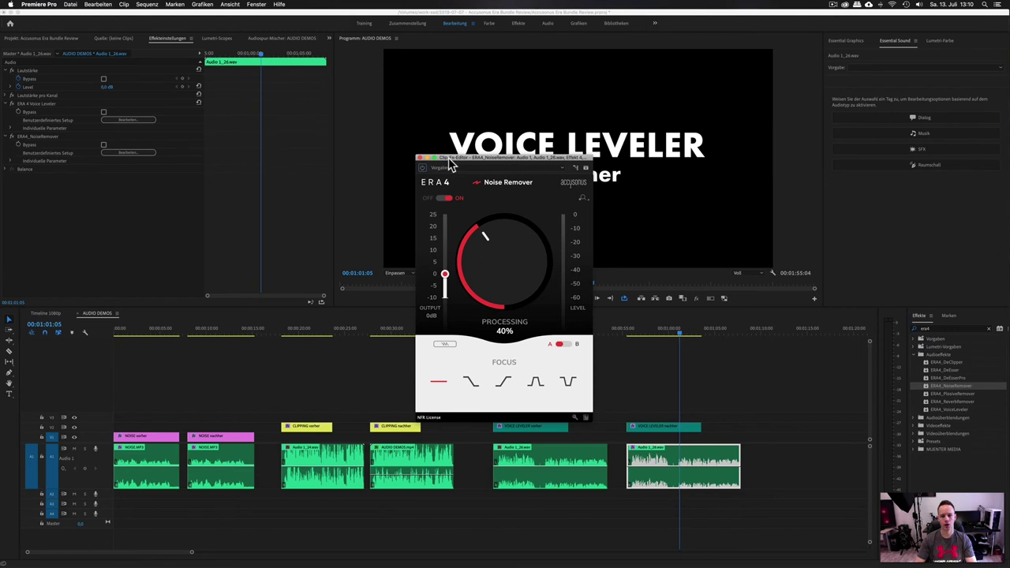
{"action": "left_click_drag", "start_coordinate": [446, 163], "coordinate": [222, 131]}
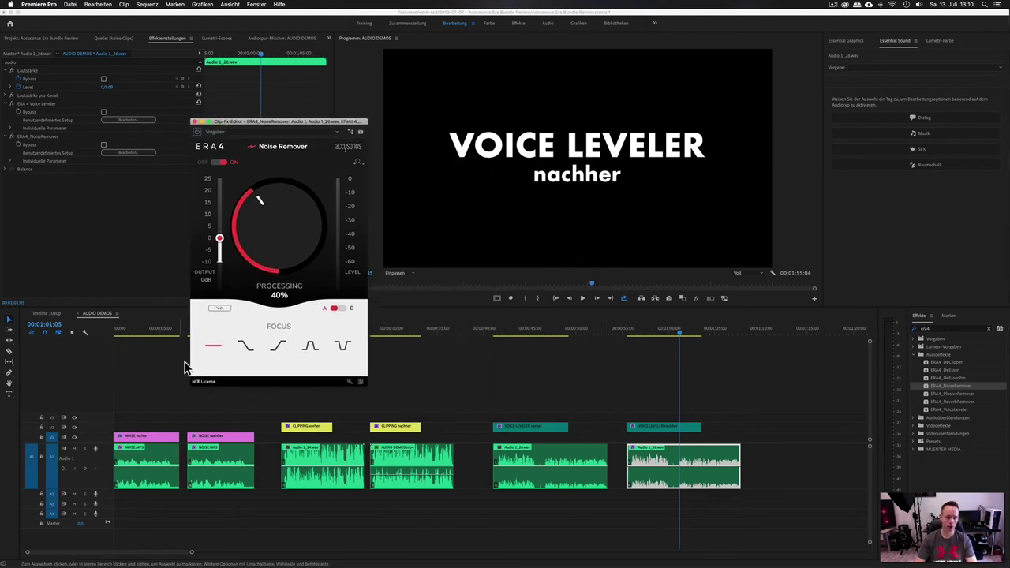
{"action": "left_click", "coordinate": [42, 38]}
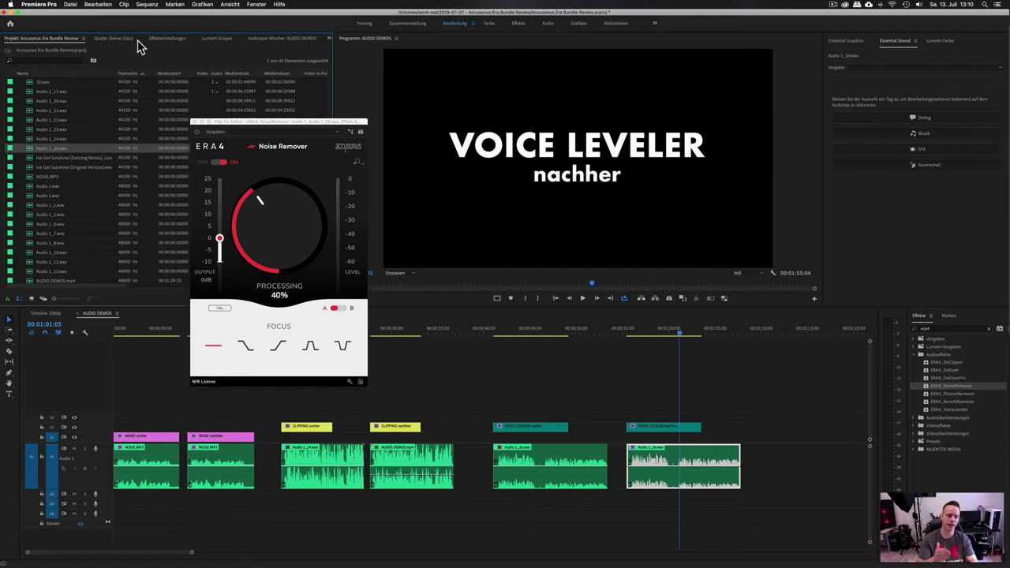
{"action": "left_click", "coordinate": [179, 38]}
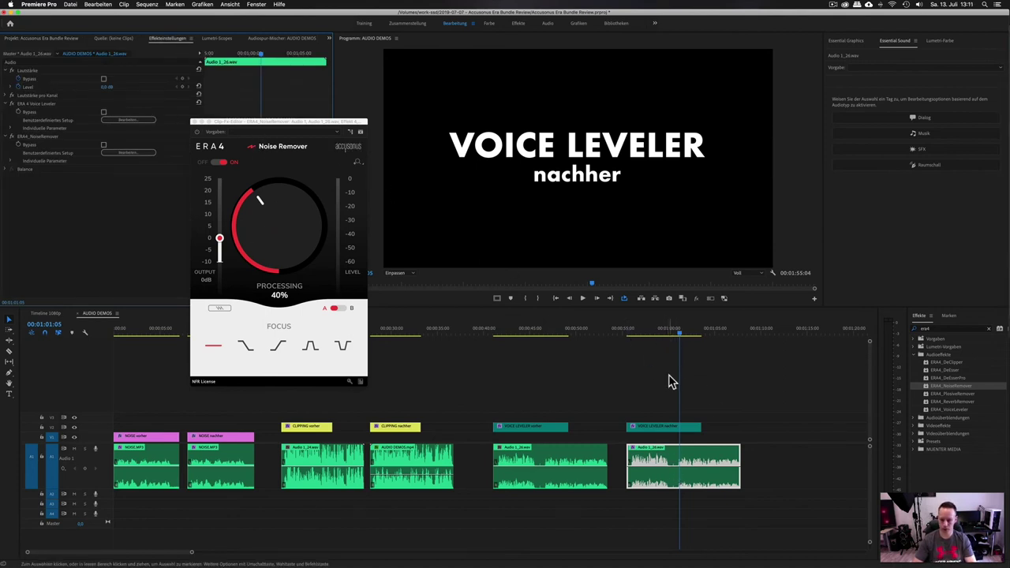
- Preview the clip from about one minute with Noise Remover at 40%
{"action": "left_click", "coordinate": [666, 333]}
{"action": "key", "text": "space"}
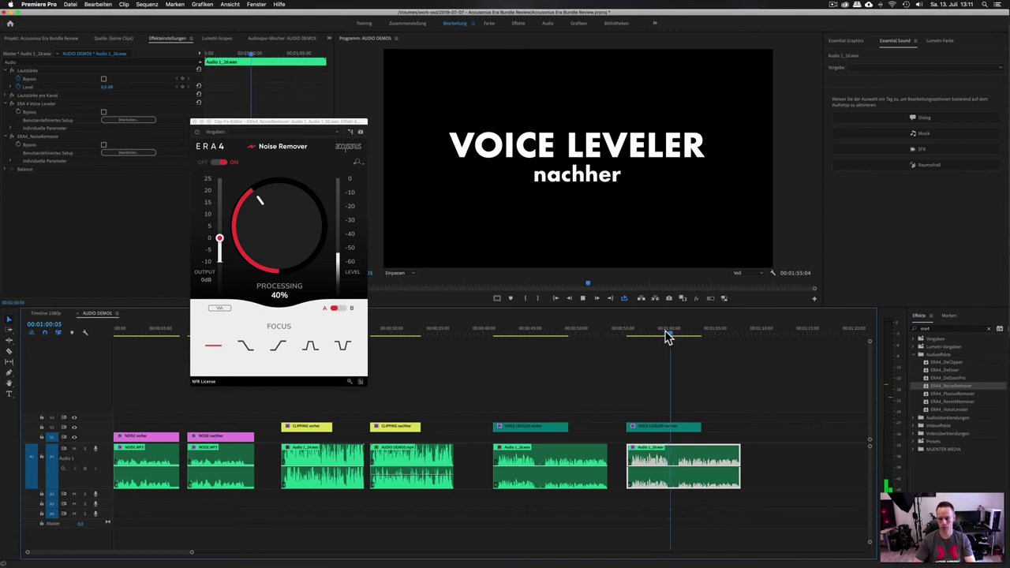
{"action": "key", "text": "space"}
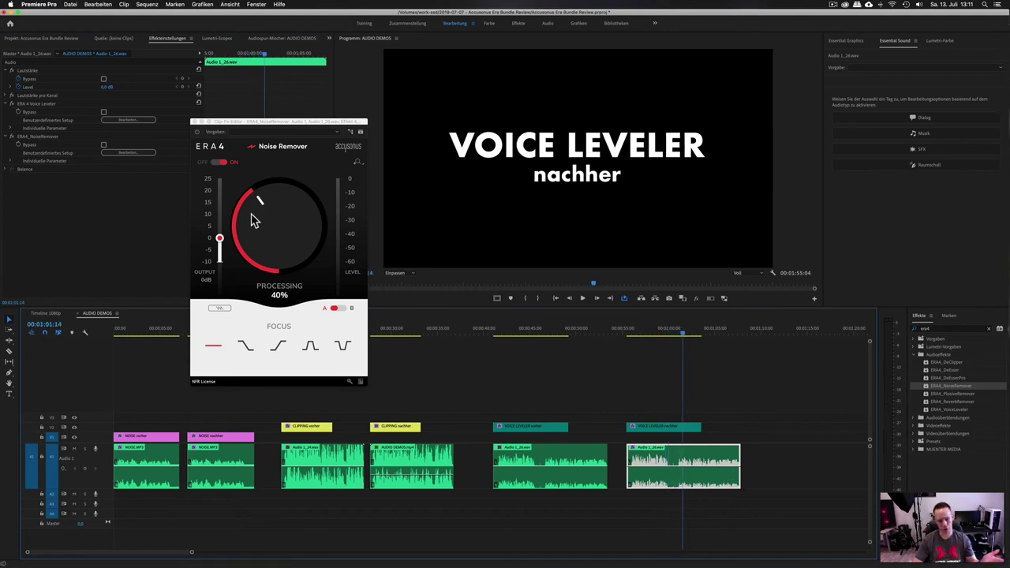
{"action": "key", "text": "space"}
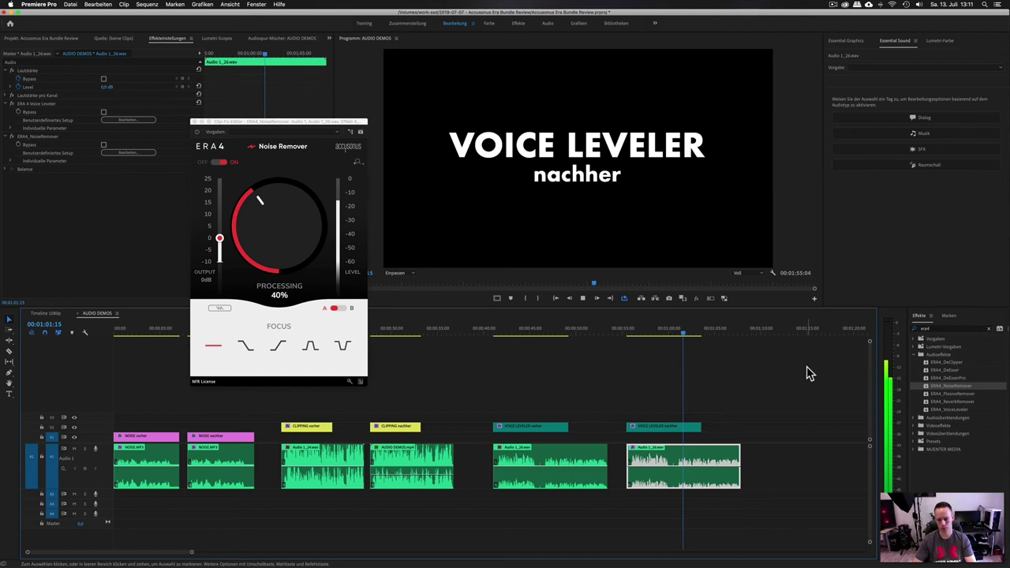
{"action": "left_click", "coordinate": [218, 164]}
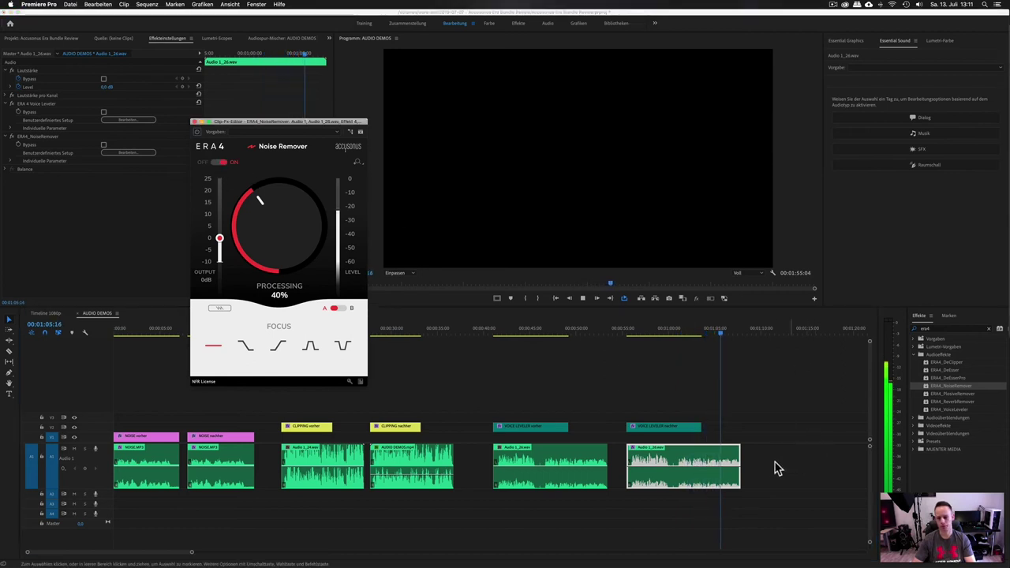
{"action": "left_click", "coordinate": [728, 355]}
{"action": "key", "text": "space"}
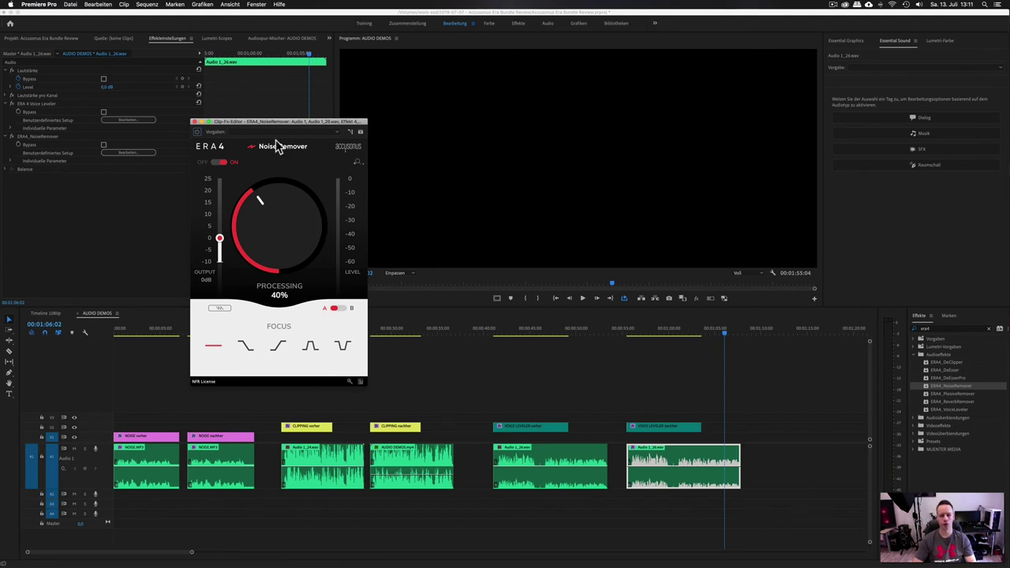
- Close the Noise Remover plugin window and deselect the clip
{"action": "left_click_drag", "start_coordinate": [278, 122], "coordinate": [288, 124]}
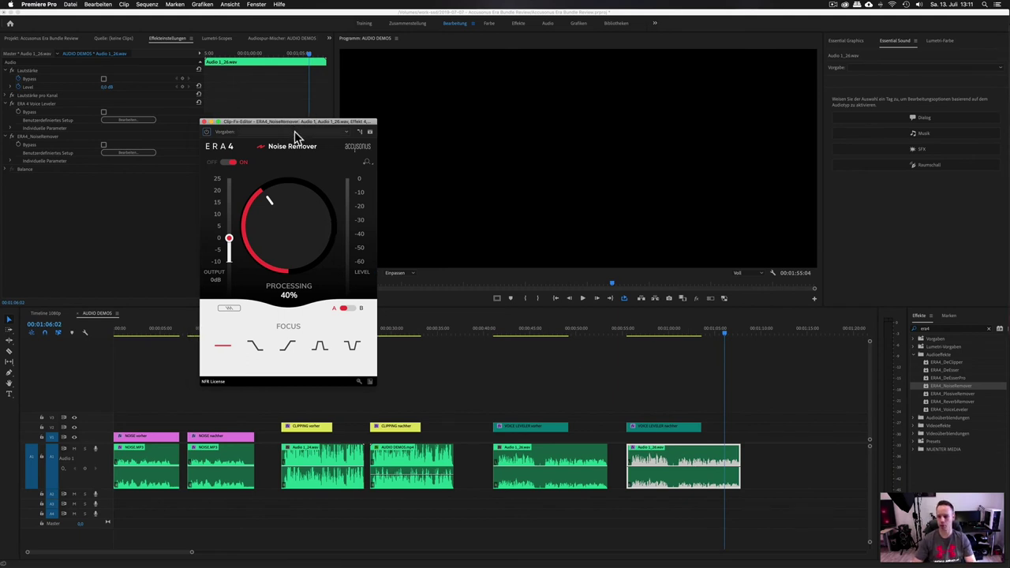
{"action": "left_click_drag", "start_coordinate": [993, 385], "coordinate": [954, 390]}
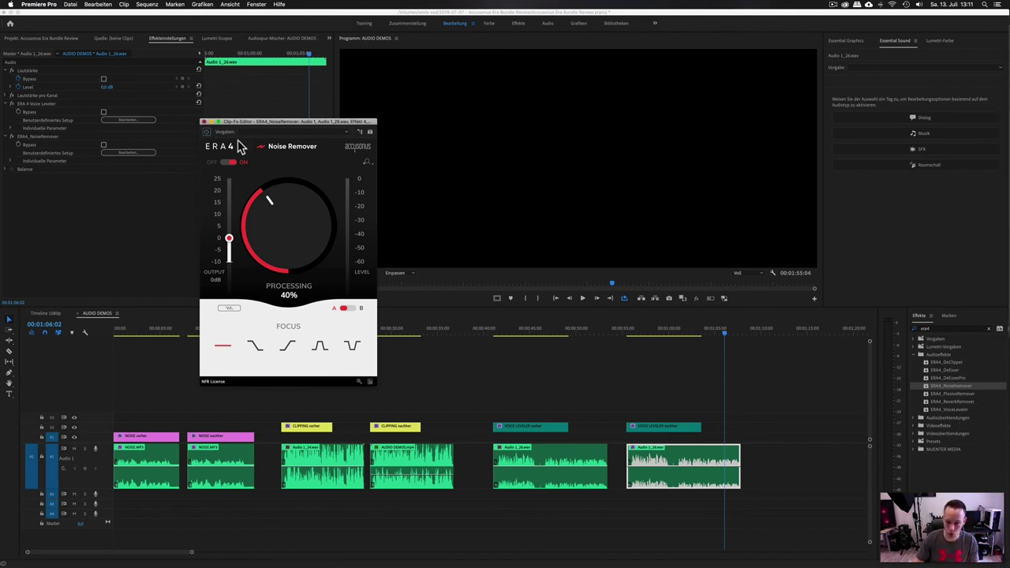
{"action": "left_click", "coordinate": [203, 121]}
{"action": "left_click", "coordinate": [759, 408]}
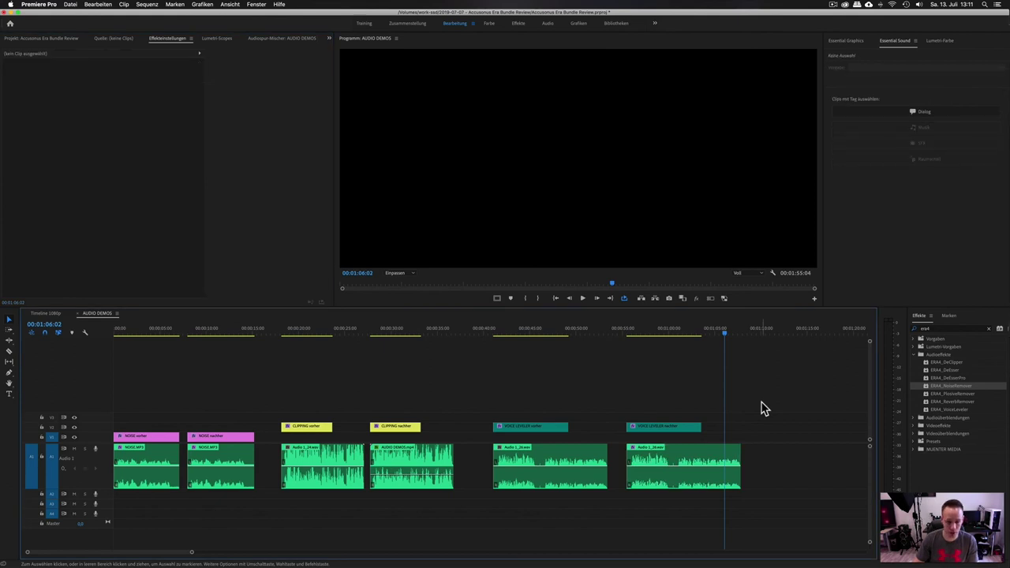
{"action": "key", "text": "minus"}
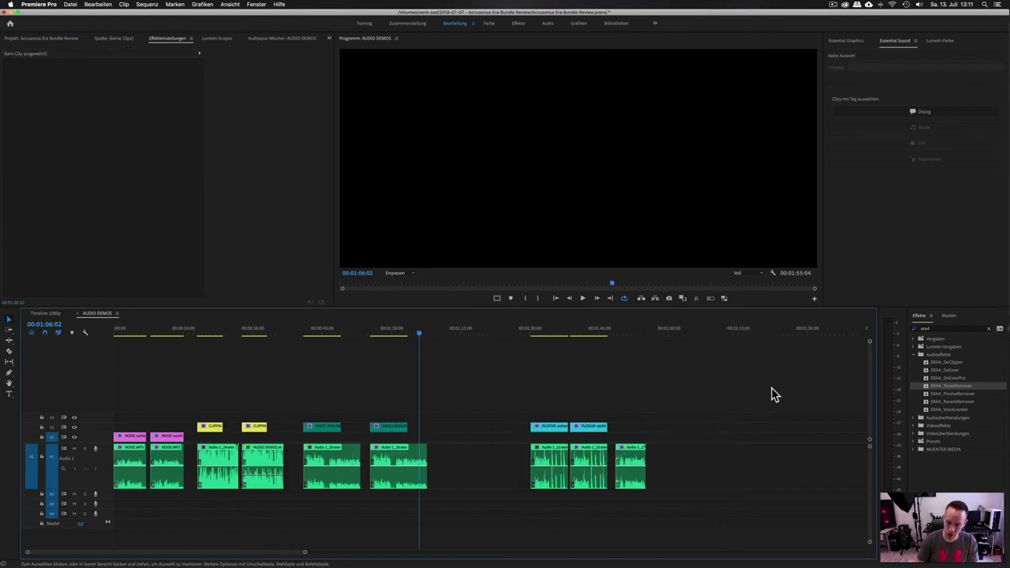
{"action": "key", "text": "equal"}
{"action": "scroll", "coordinate": [592, 406], "scroll_direction": "left", "scroll_amount": 5}
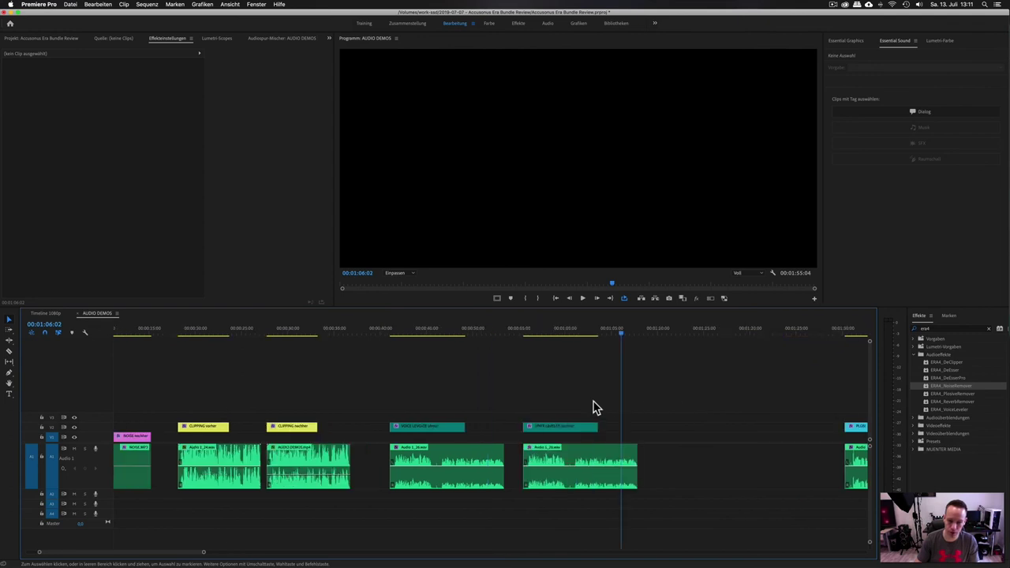
{"action": "scroll", "coordinate": [593, 405], "scroll_direction": "left", "scroll_amount": 4}
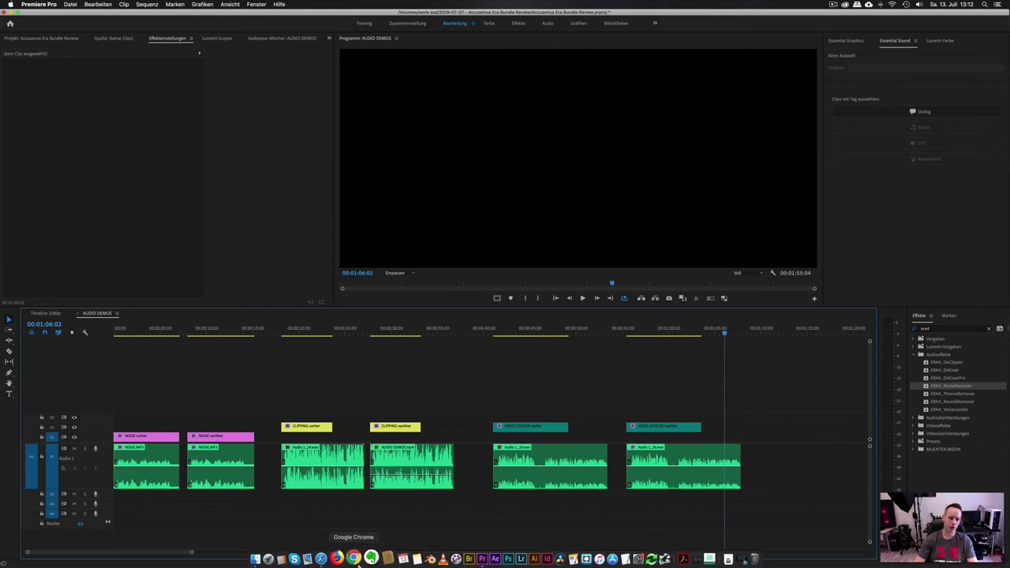
- Browse down the ERA4 Bundle Standard product page in Safari
{"action": "left_click", "coordinate": [330, 557]}
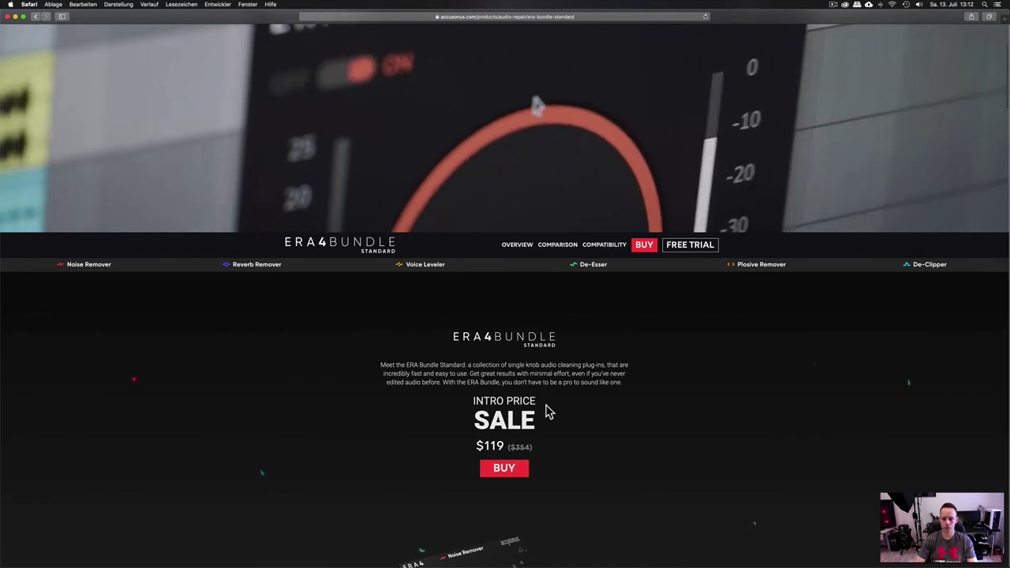
{"action": "scroll", "coordinate": [553, 395], "scroll_direction": "down", "scroll_amount": 10}
{"action": "scroll", "coordinate": [647, 315], "scroll_direction": "down", "scroll_amount": 8}
{"action": "scroll", "coordinate": [643, 284], "scroll_direction": "down", "scroll_amount": 3}
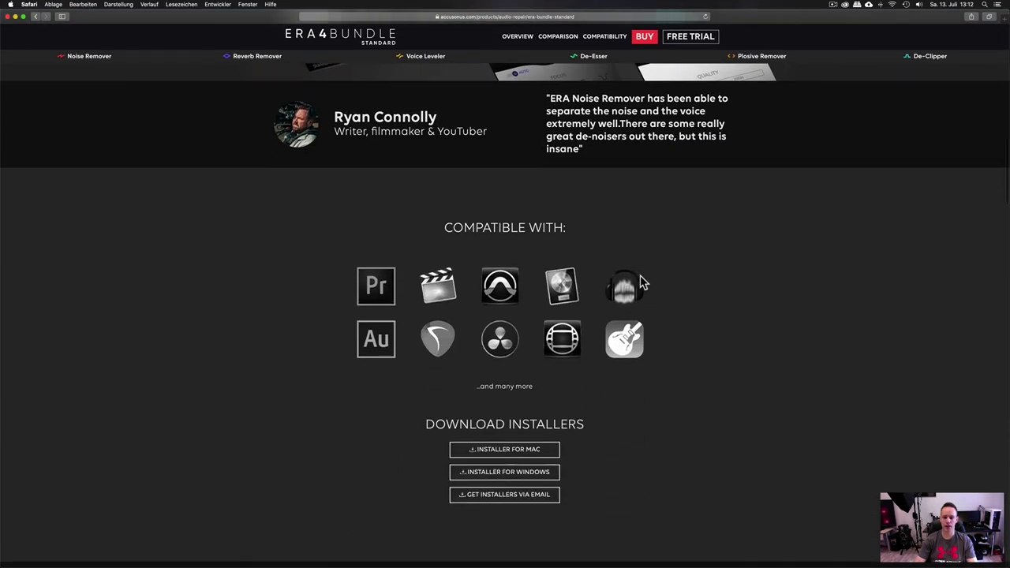
{"action": "scroll", "coordinate": [640, 282], "scroll_direction": "down", "scroll_amount": 2}
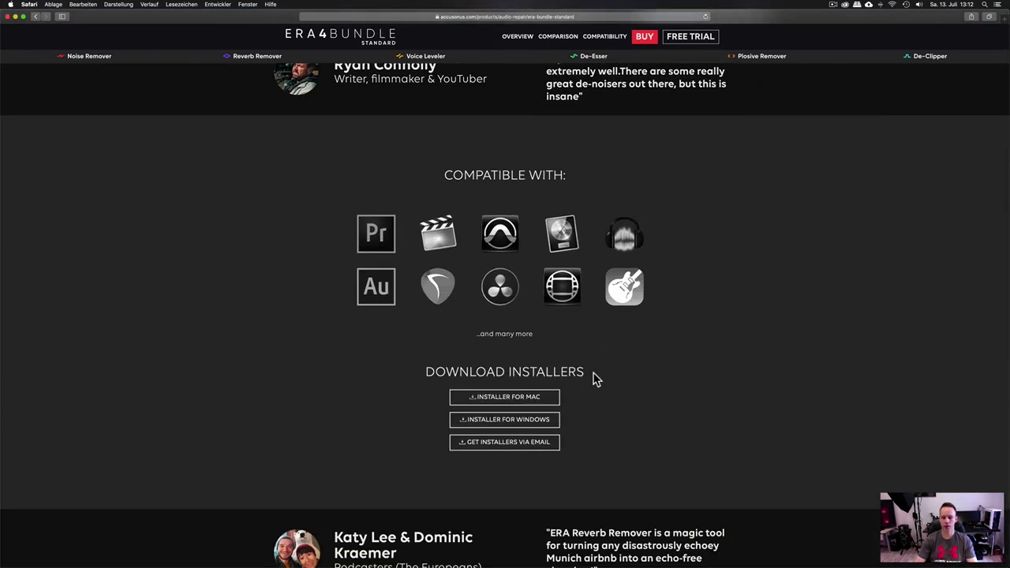
{"action": "scroll", "coordinate": [619, 375], "scroll_direction": "up", "scroll_amount": 5}
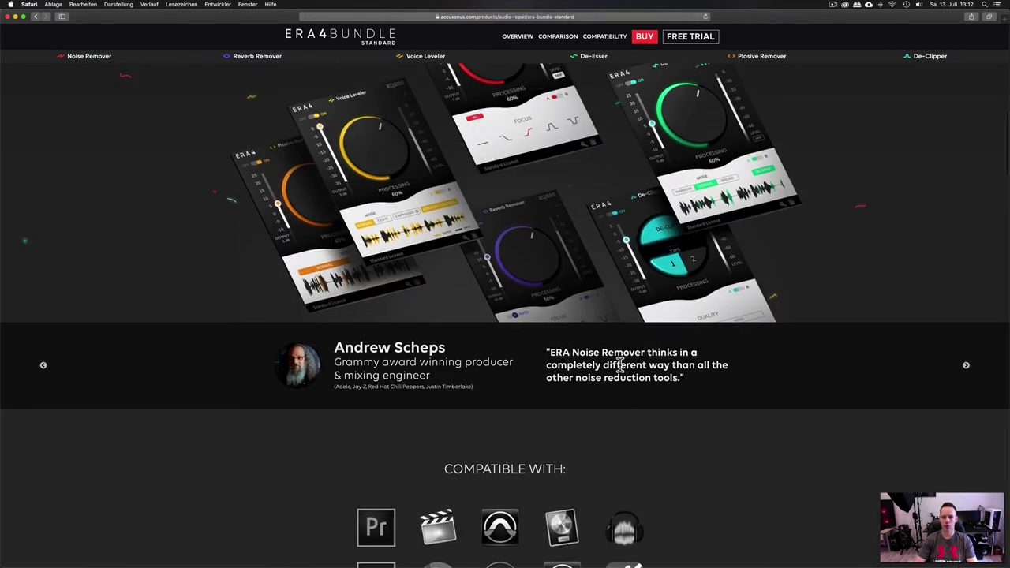
- View the FREE TRIAL registration page, then go back to the product page
{"action": "left_click", "coordinate": [683, 40]}
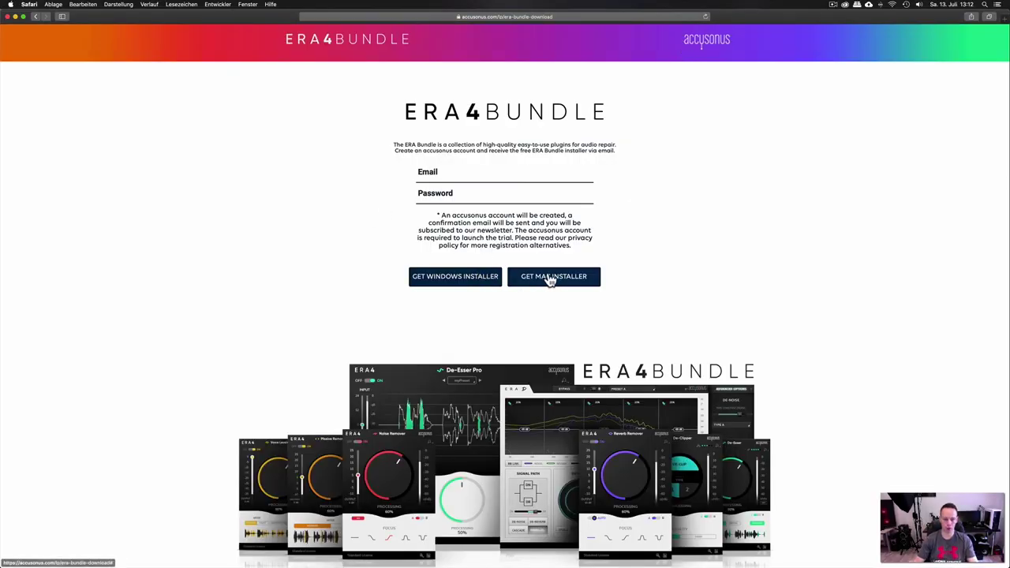
{"action": "left_click", "coordinate": [36, 16]}
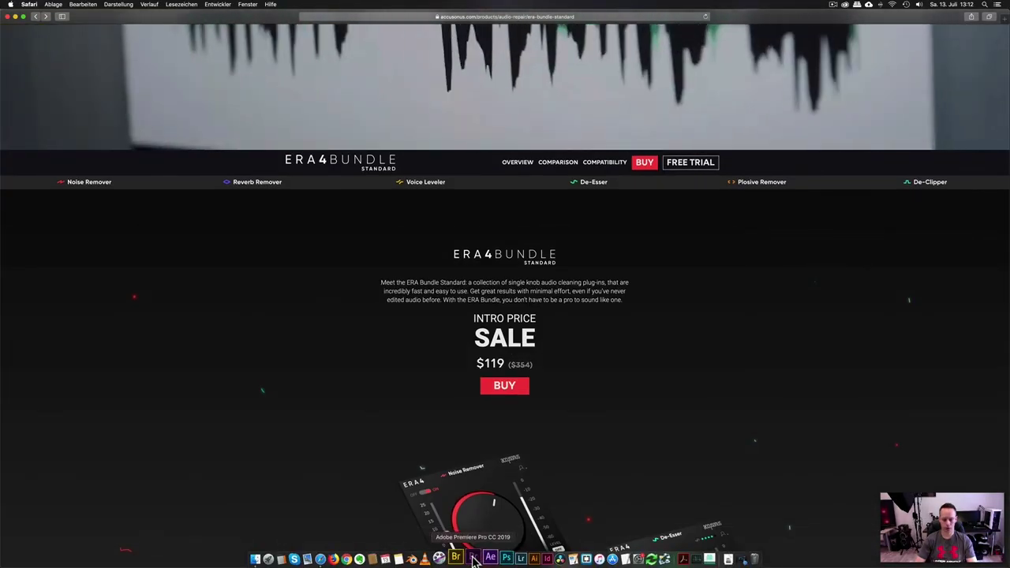
{"action": "left_click", "coordinate": [474, 558]}
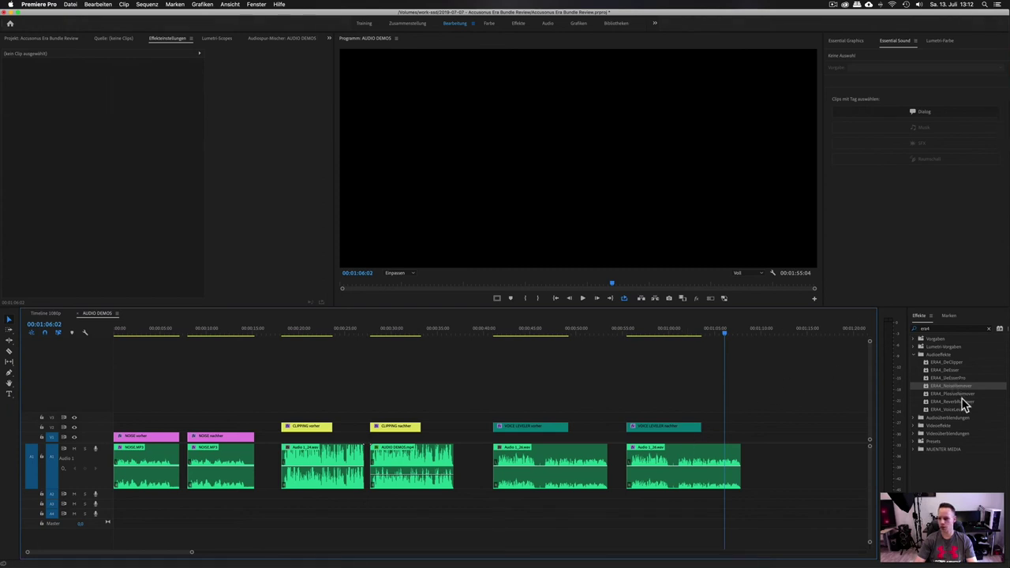
- Add ERA4_DeEsserPro to Audio 1_26.wav, view its 40% settings window, then close it
{"action": "left_click", "coordinate": [963, 382]}
{"action": "left_click_drag", "start_coordinate": [952, 379], "coordinate": [713, 456]}
{"action": "left_click", "coordinate": [716, 459]}
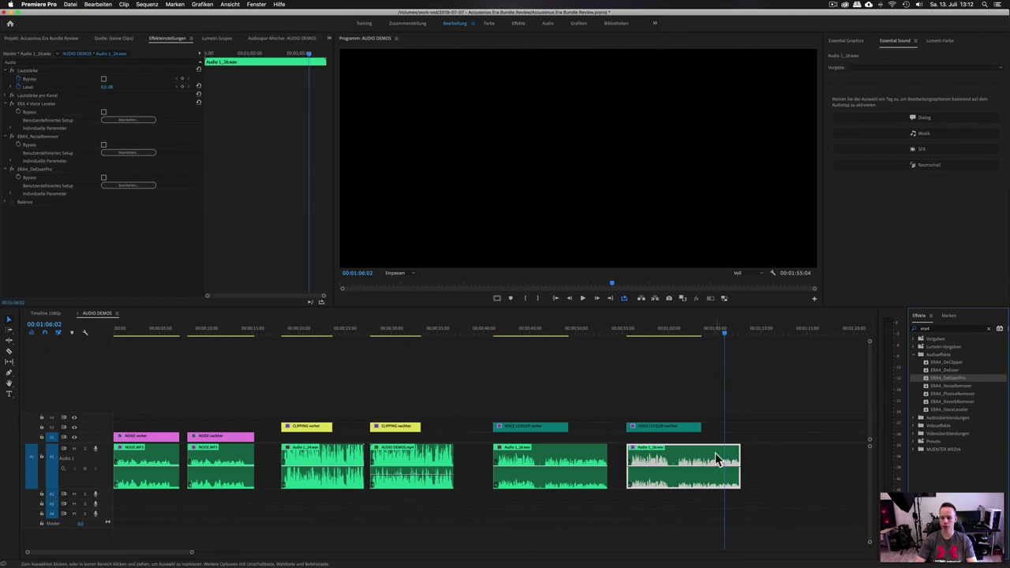
{"action": "left_click", "coordinate": [130, 185]}
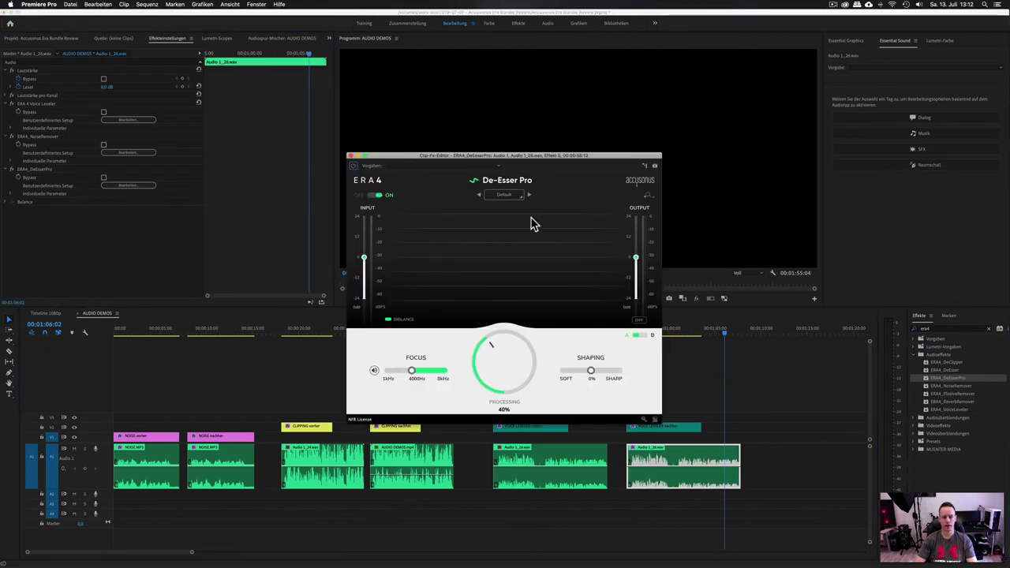
{"action": "left_click_drag", "start_coordinate": [604, 155], "coordinate": [559, 173]}
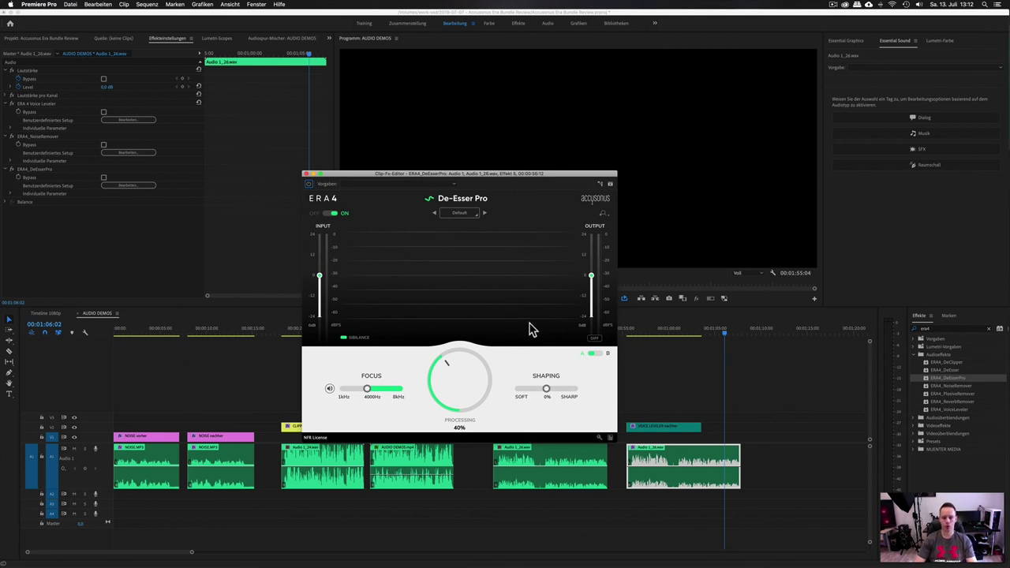
{"action": "left_click_drag", "start_coordinate": [533, 175], "coordinate": [534, 159]}
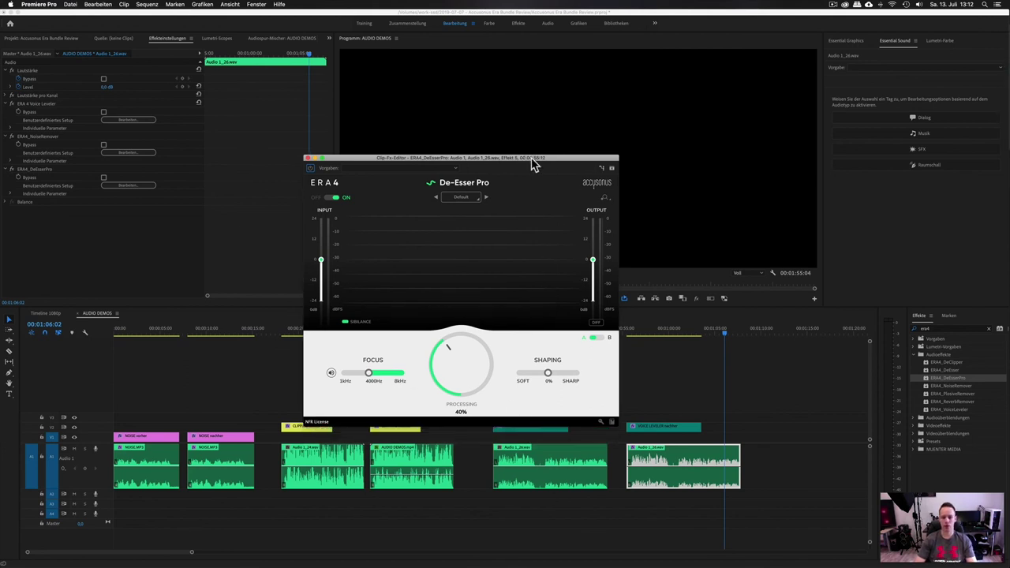
{"action": "left_click", "coordinate": [307, 159]}
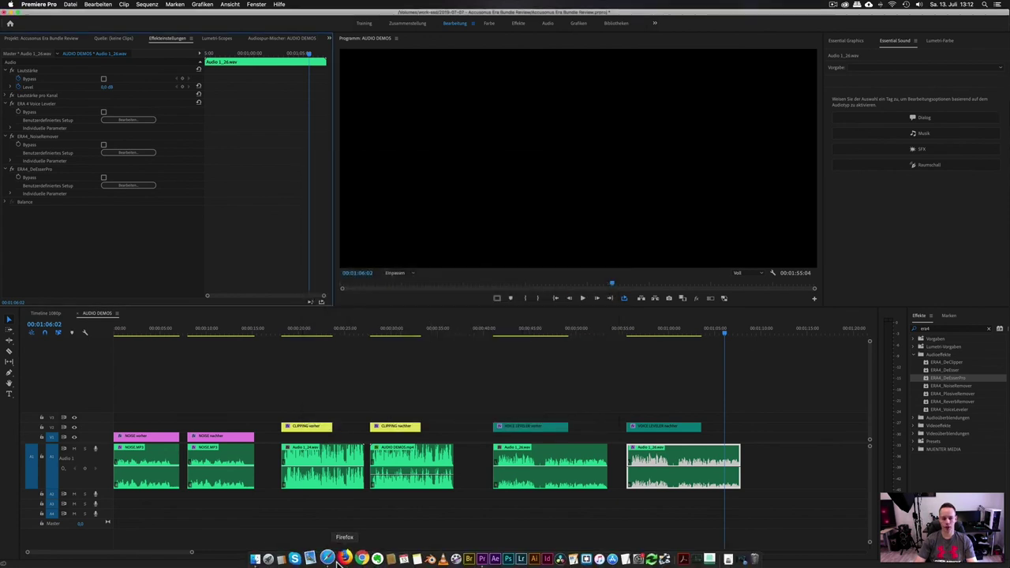
- Scroll through the individual plugin sections of the ERA4 Bundle page
{"action": "left_click", "coordinate": [329, 558]}
{"action": "scroll", "coordinate": [570, 402], "scroll_direction": "down", "scroll_amount": 10}
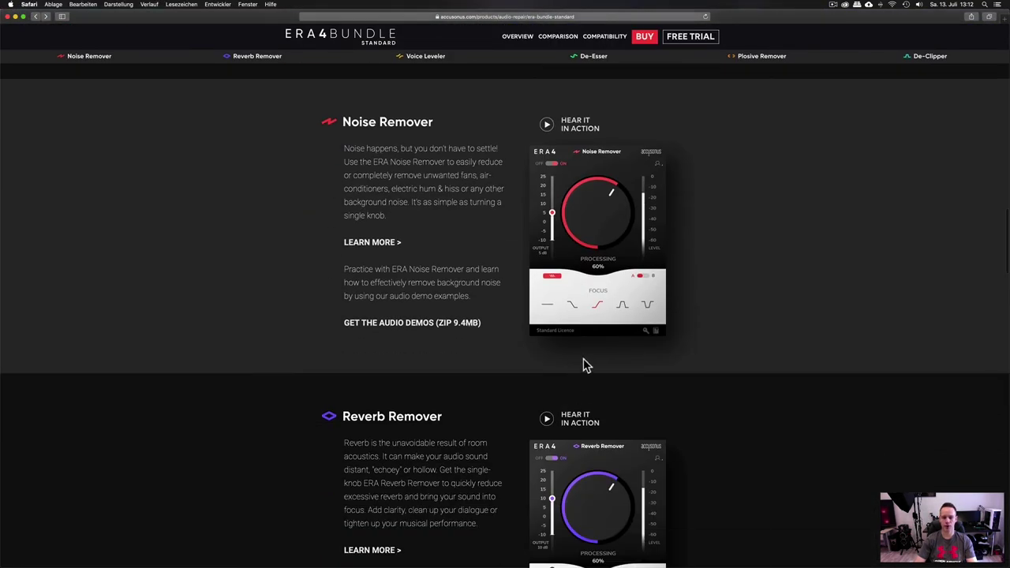
{"action": "scroll", "coordinate": [583, 358], "scroll_direction": "down", "scroll_amount": 3}
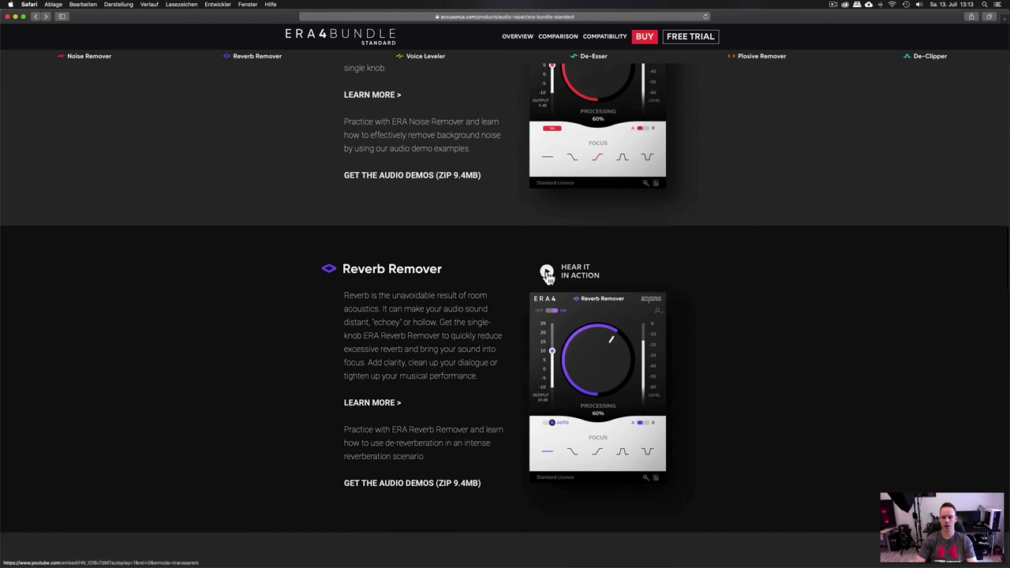
{"action": "scroll", "coordinate": [604, 257], "scroll_direction": "down", "scroll_amount": 1}
{"action": "scroll", "coordinate": [579, 276], "scroll_direction": "down", "scroll_amount": 5}
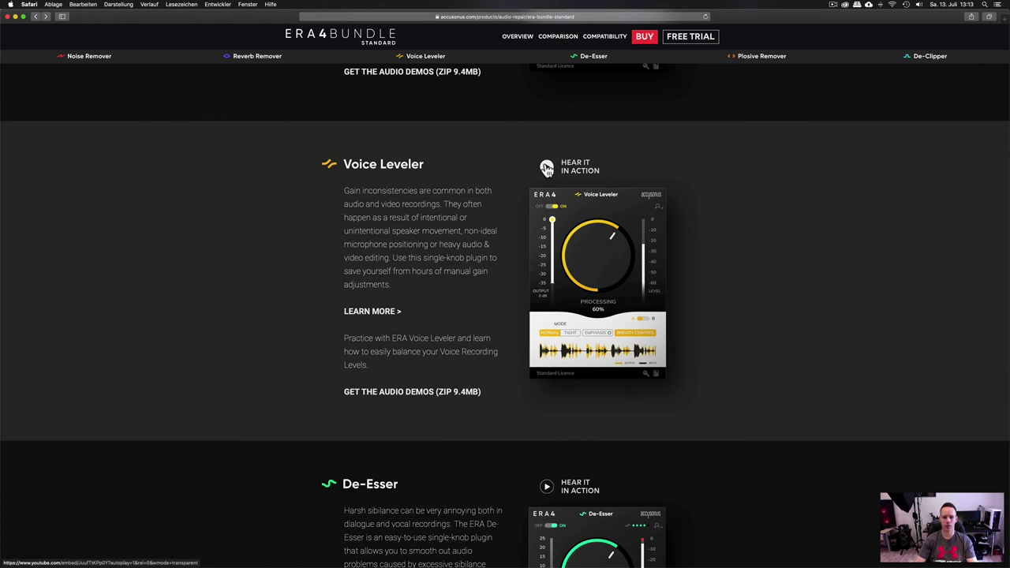
{"action": "scroll", "coordinate": [604, 254], "scroll_direction": "up", "scroll_amount": 3}
{"action": "scroll", "coordinate": [604, 254], "scroll_direction": "down", "scroll_amount": 4}
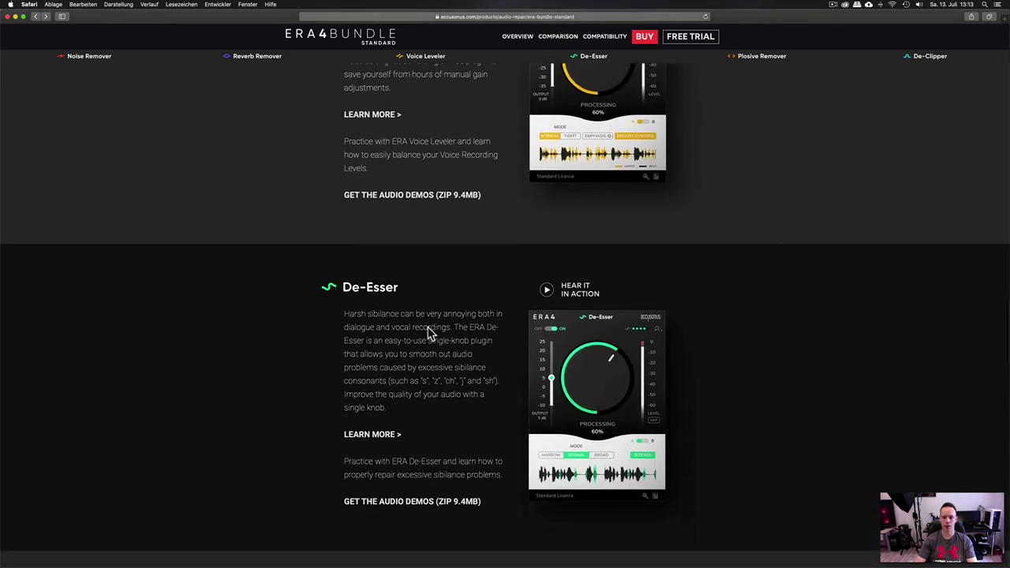
{"action": "scroll", "coordinate": [428, 331], "scroll_direction": "down", "scroll_amount": 2}
{"action": "scroll", "coordinate": [500, 300], "scroll_direction": "down", "scroll_amount": 2}
{"action": "scroll", "coordinate": [623, 229], "scroll_direction": "down", "scroll_amount": 3}
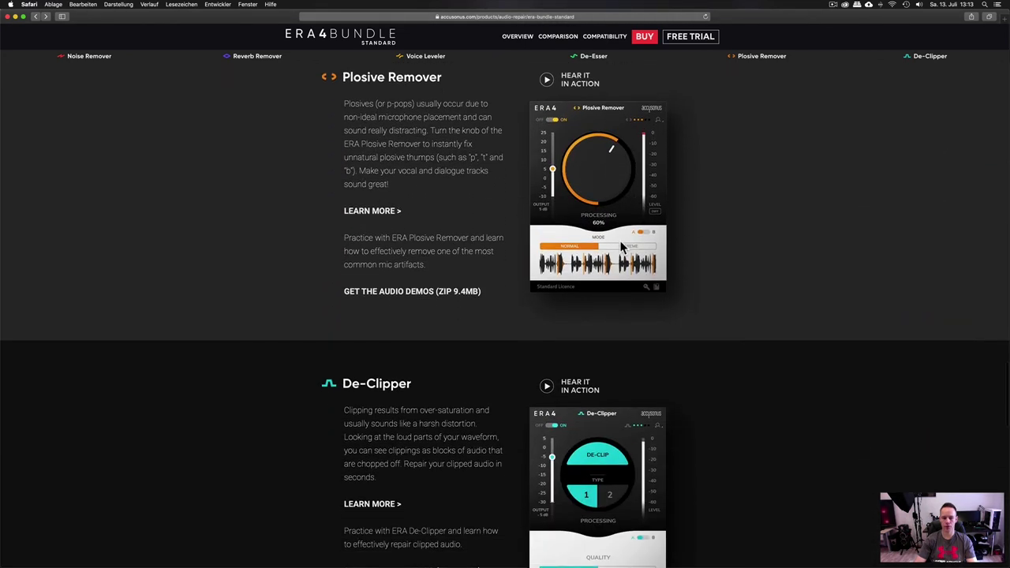
- Review the Standard versus Pro comparison chart, highlighting the De-Esser Pro row, then return to Premiere Pro
{"action": "scroll", "coordinate": [773, 318], "scroll_direction": "down", "scroll_amount": 2}
{"action": "scroll", "coordinate": [773, 318], "scroll_direction": "down", "scroll_amount": 3}
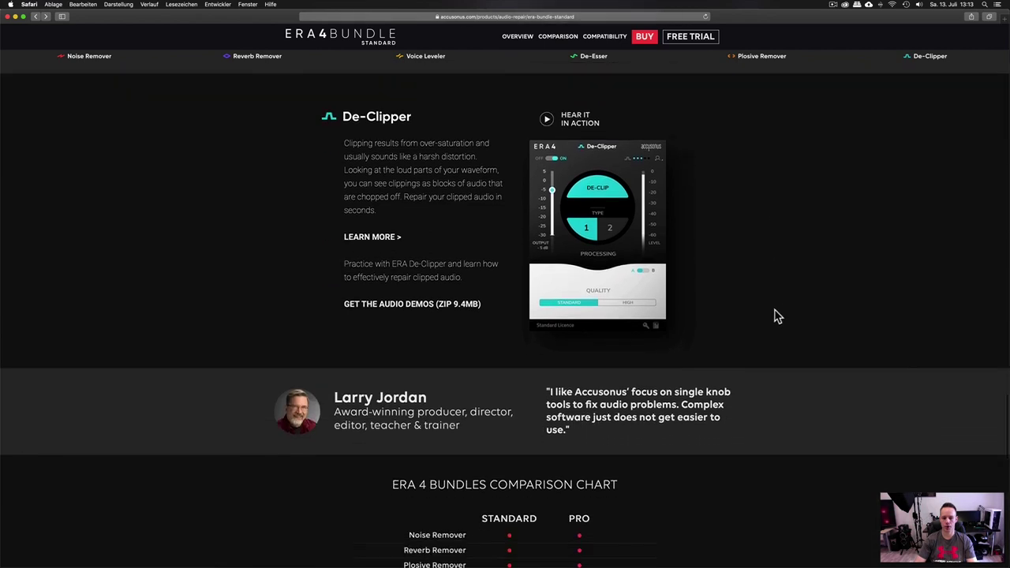
{"action": "scroll", "coordinate": [784, 287], "scroll_direction": "down", "scroll_amount": 1}
{"action": "scroll", "coordinate": [787, 290], "scroll_direction": "down", "scroll_amount": 2}
{"action": "scroll", "coordinate": [787, 290], "scroll_direction": "down", "scroll_amount": 1}
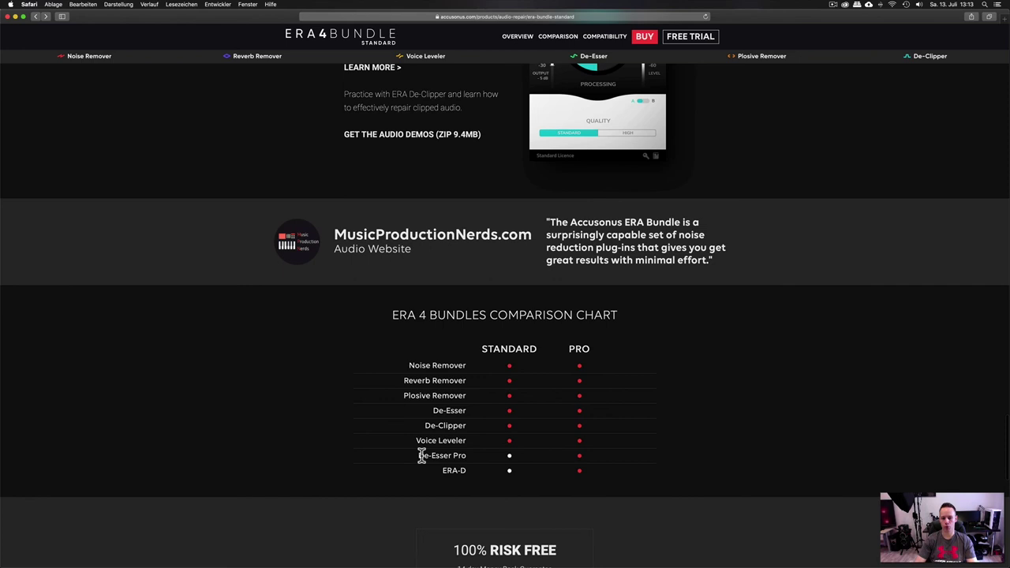
{"action": "left_click_drag", "start_coordinate": [429, 459], "coordinate": [455, 459]}
{"action": "scroll", "coordinate": [642, 363], "scroll_direction": "up", "scroll_amount": 5}
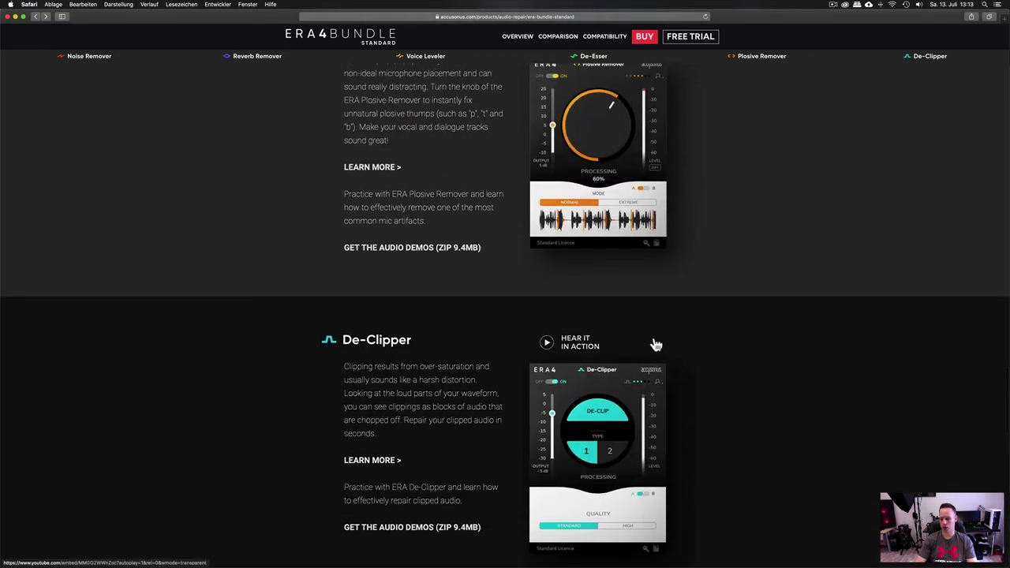
{"action": "mouse_move", "coordinate": [541, 562]}
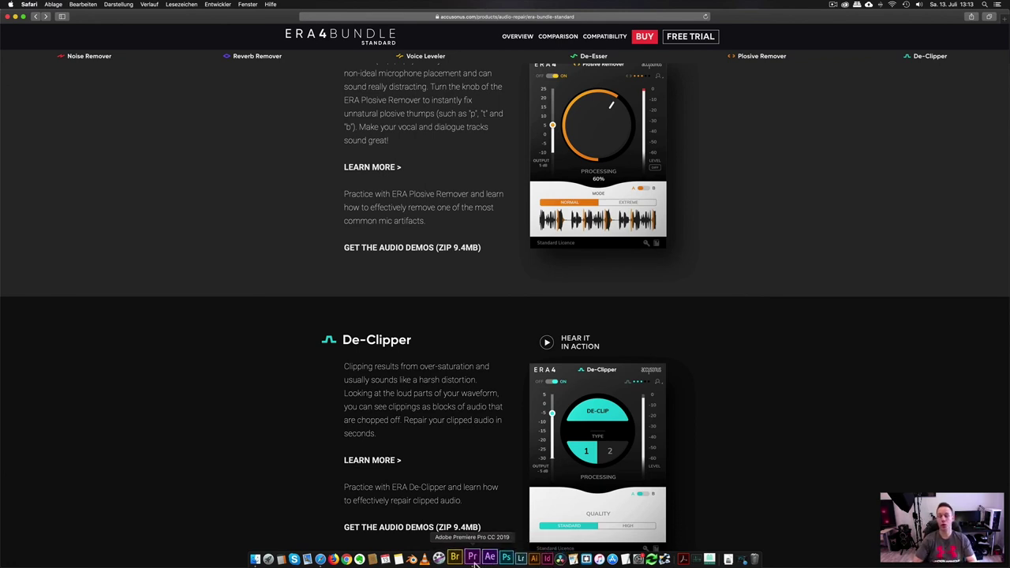
{"action": "left_click", "coordinate": [473, 560]}
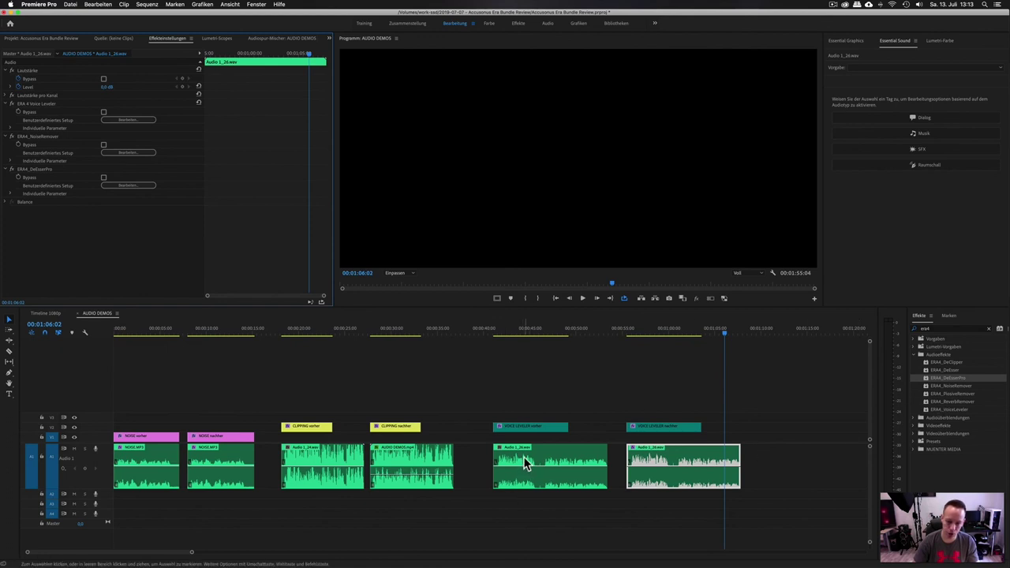
- Move the playhead to 00:00:40:17 at the VOICE LEVELER vorher clip
{"action": "left_click", "coordinate": [490, 331]}
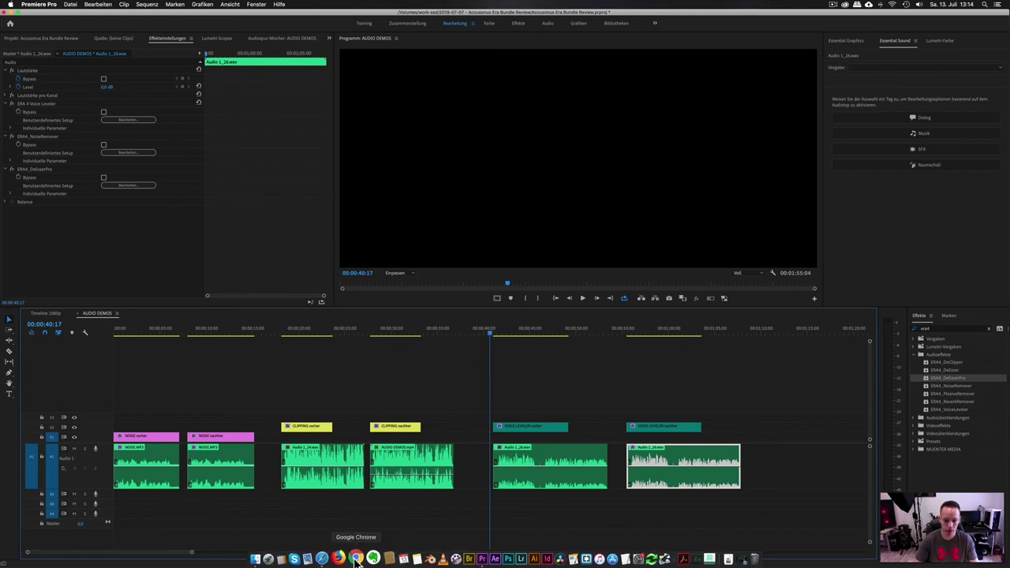
- Return to Safari's ERA4 Bundle page and show the $119 intro sale section
{"action": "left_click", "coordinate": [329, 558]}
{"action": "scroll", "coordinate": [604, 356], "scroll_direction": "up", "scroll_amount": 20}
{"action": "scroll", "coordinate": [604, 355], "scroll_direction": "up", "scroll_amount": 10}
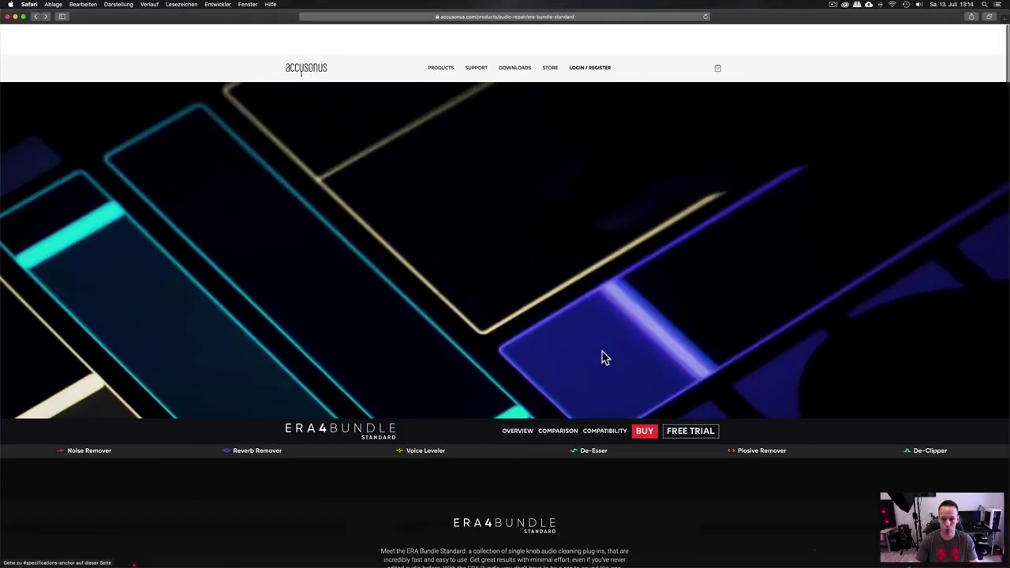
{"action": "scroll", "coordinate": [619, 461], "scroll_direction": "down", "scroll_amount": 5}
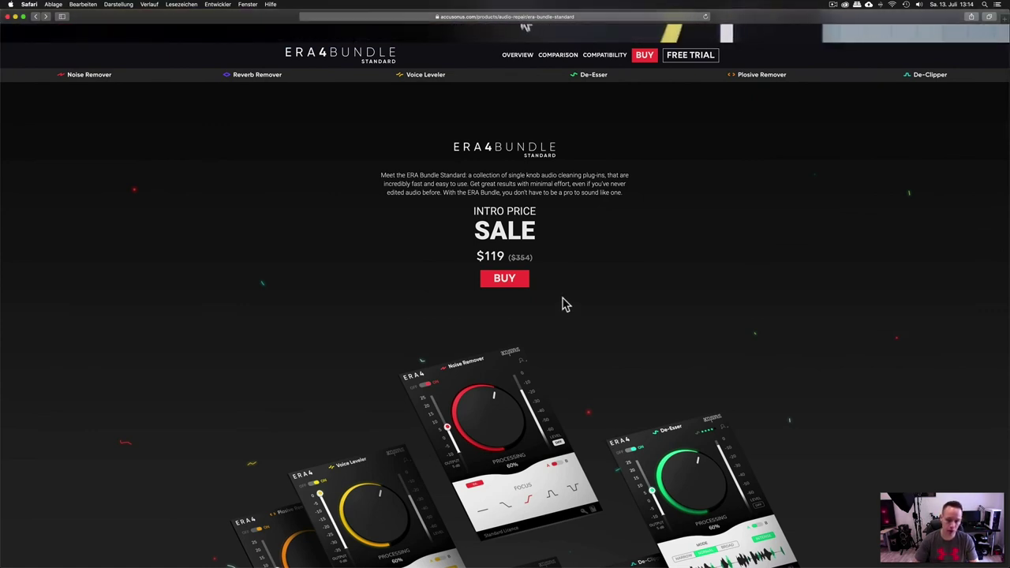
{"action": "scroll", "coordinate": [559, 319], "scroll_direction": "down", "scroll_amount": 2}
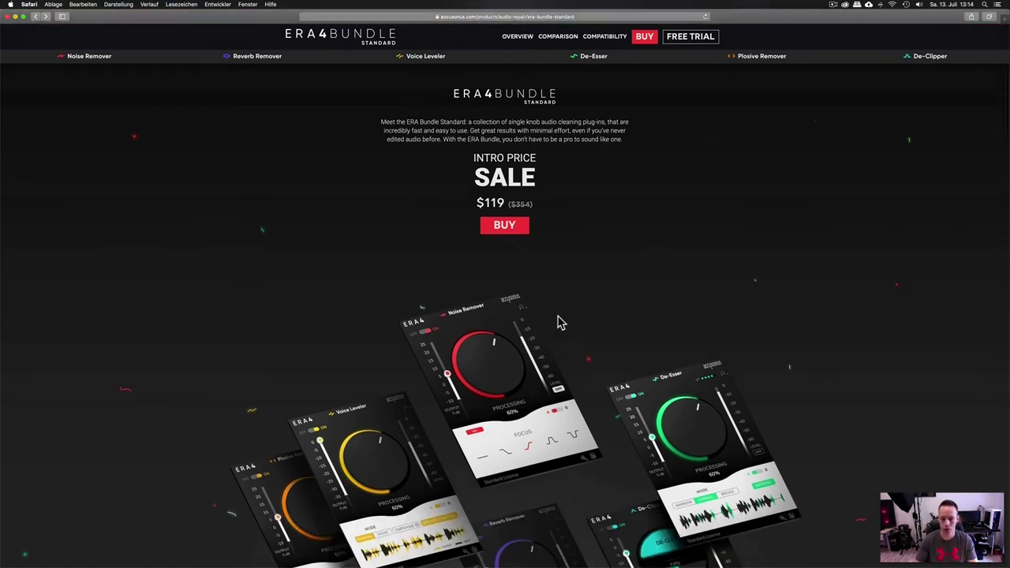
{"action": "scroll", "coordinate": [558, 319], "scroll_direction": "down", "scroll_amount": 3}
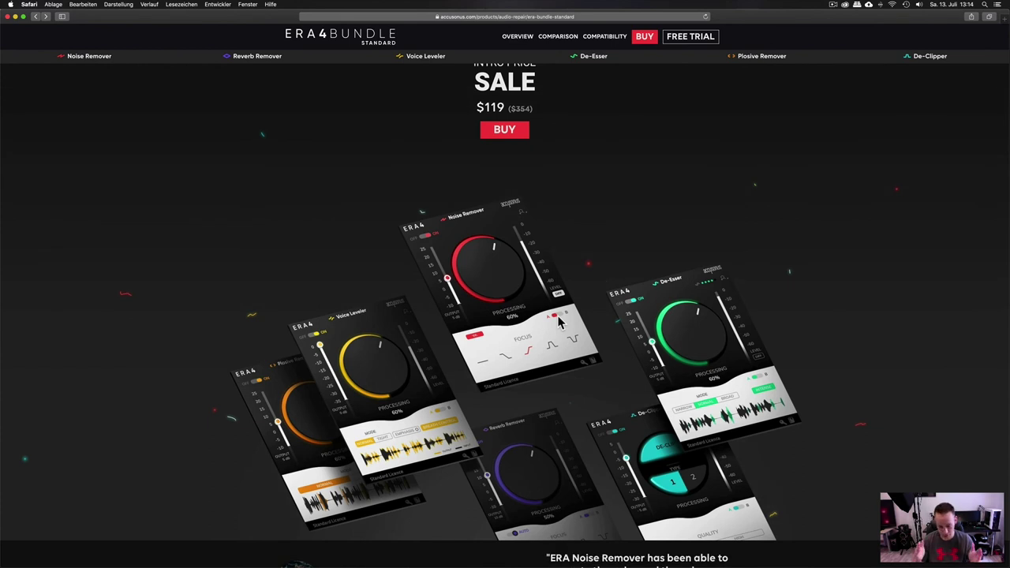